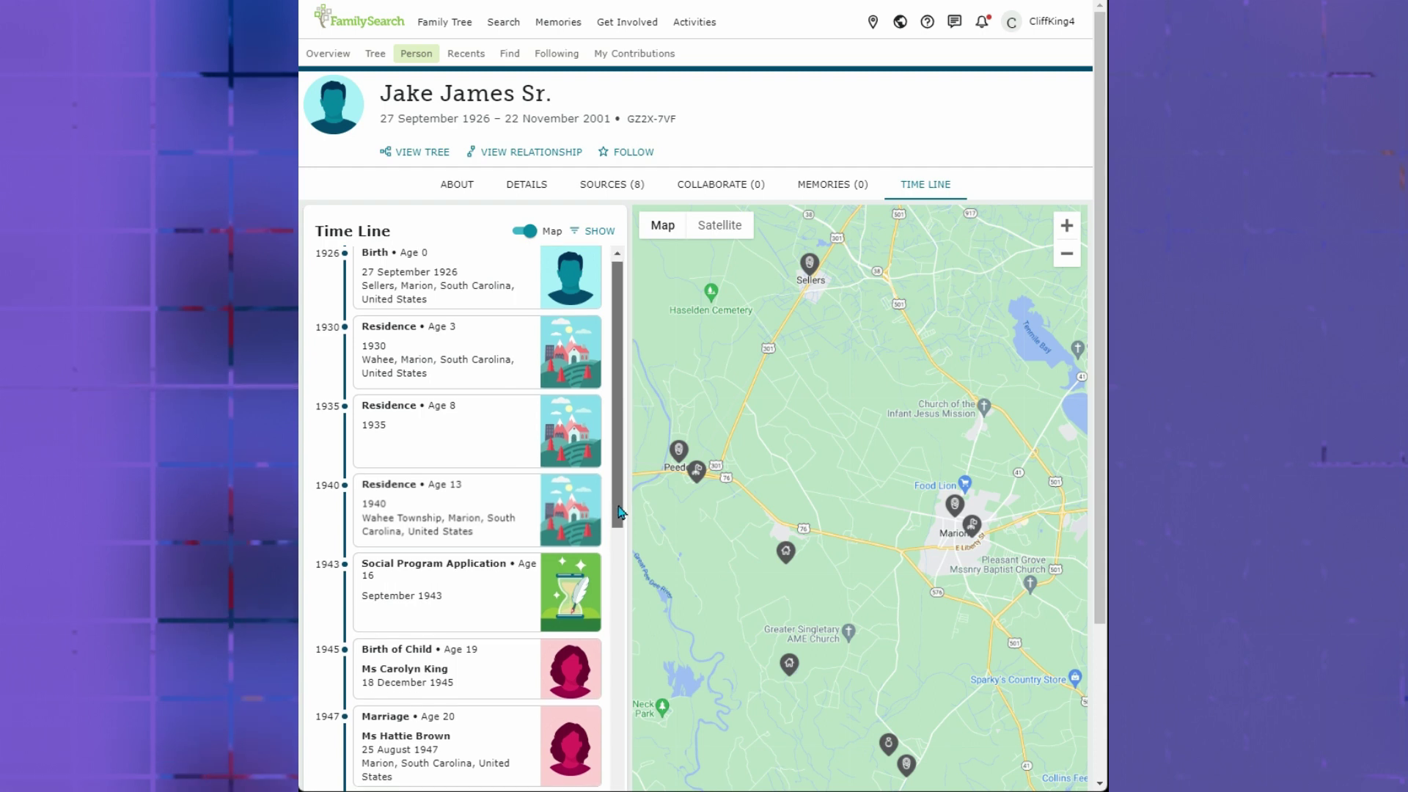
Step: Review the ancestor's life events on the Time Line from birth through death, and return to the birth entry
scroll(622, 521, "down", 1)
scroll(627, 531, "down", 3)
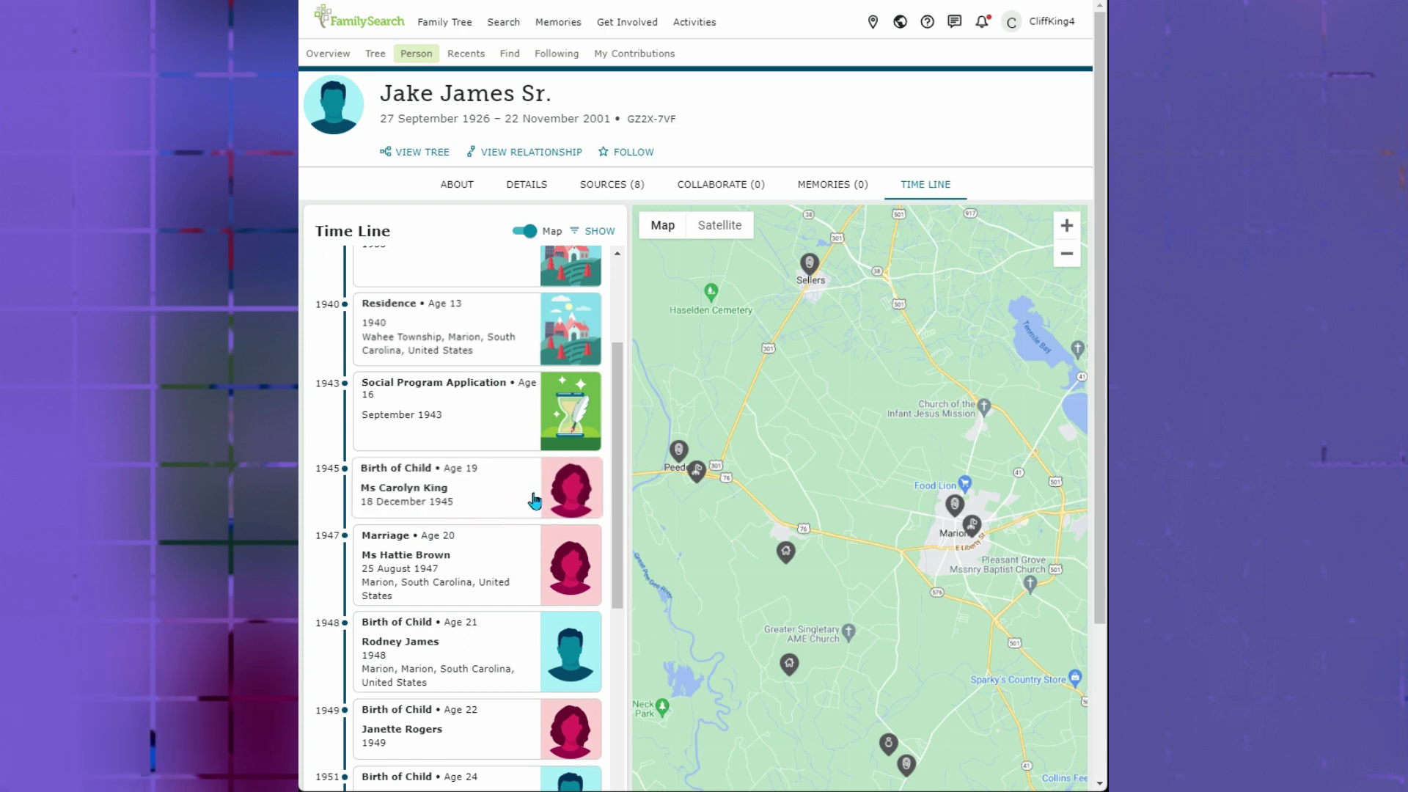
left_click_drag(614, 500, 567, 565)
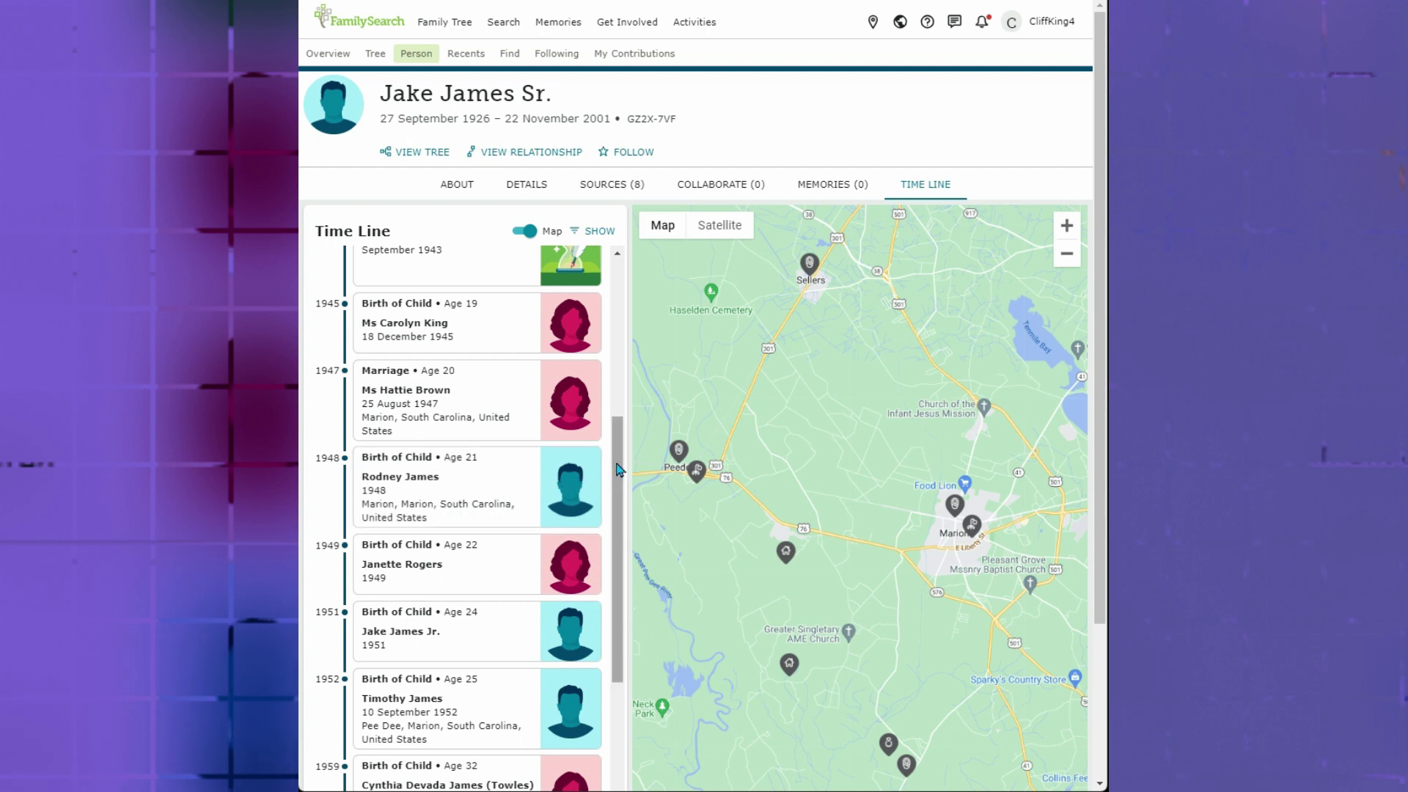
left_click_drag(617, 470, 618, 513)
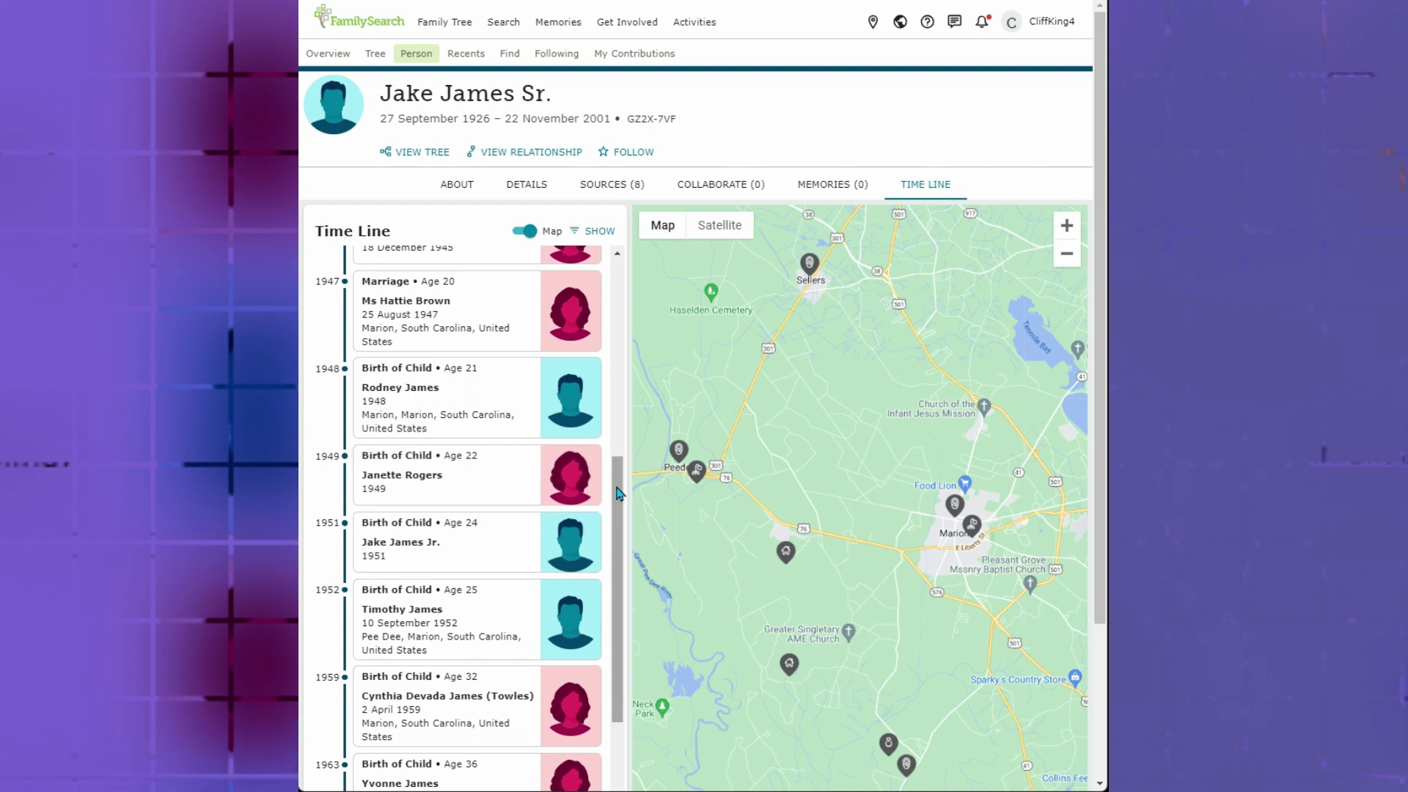
left_click_drag(618, 492, 627, 529)
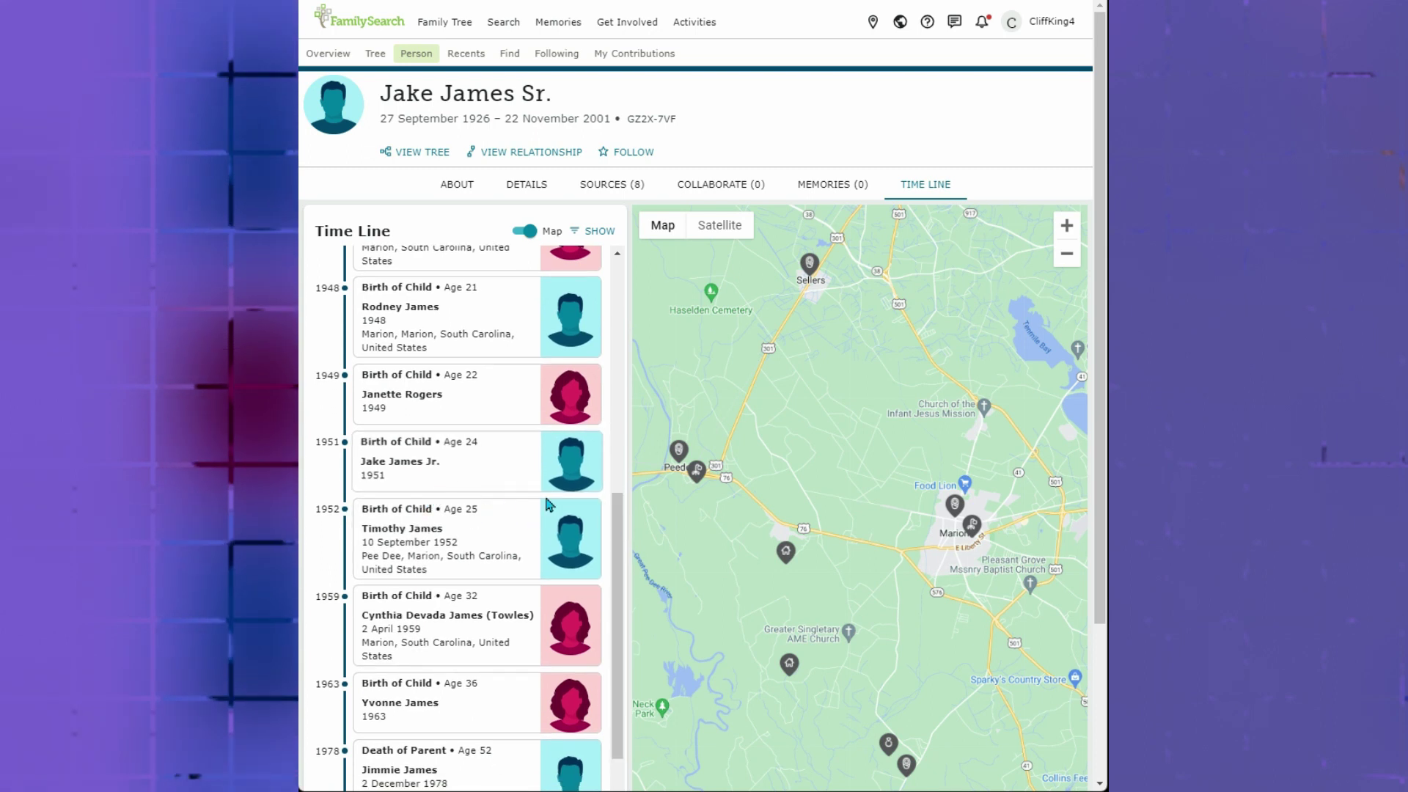
left_click_drag(614, 511, 617, 531)
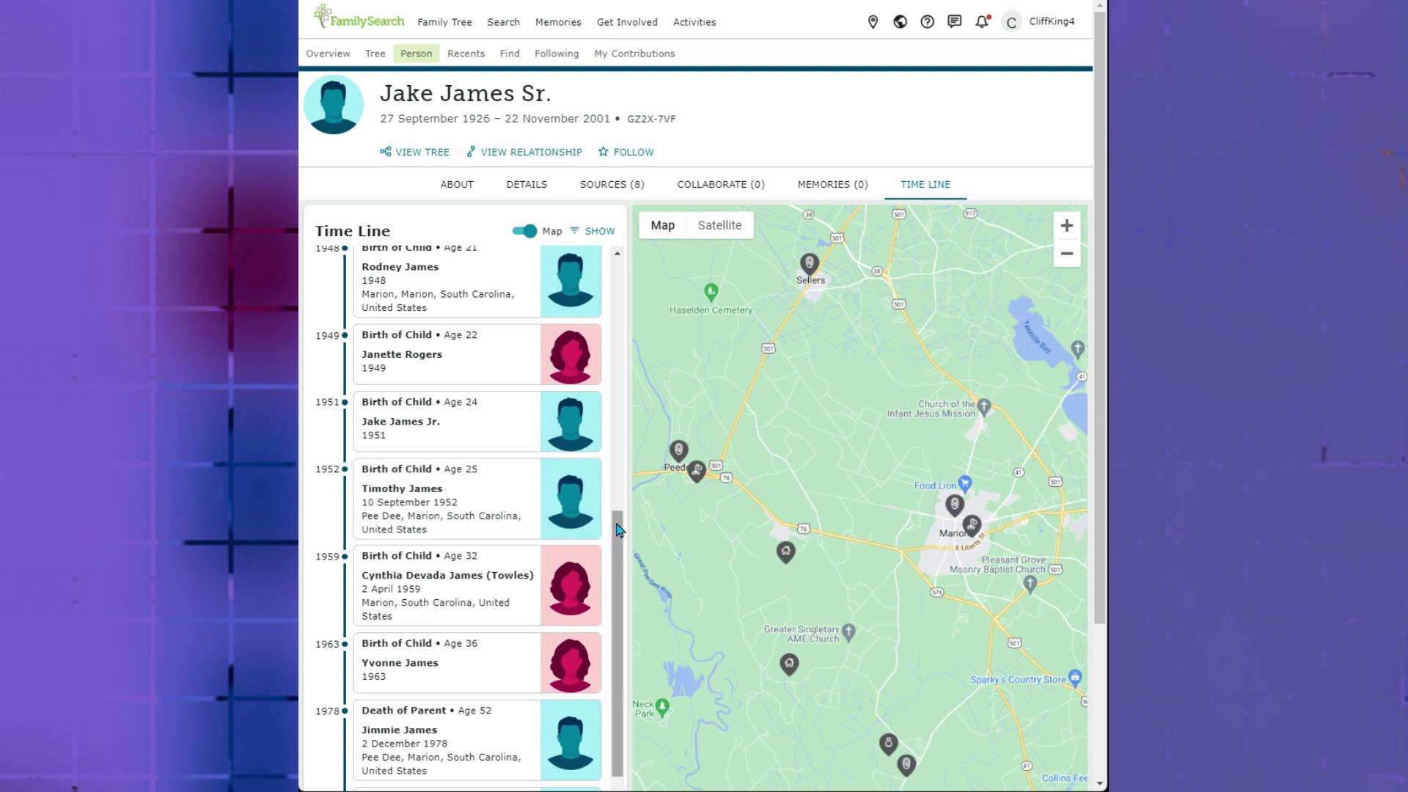
left_click_drag(613, 524, 623, 562)
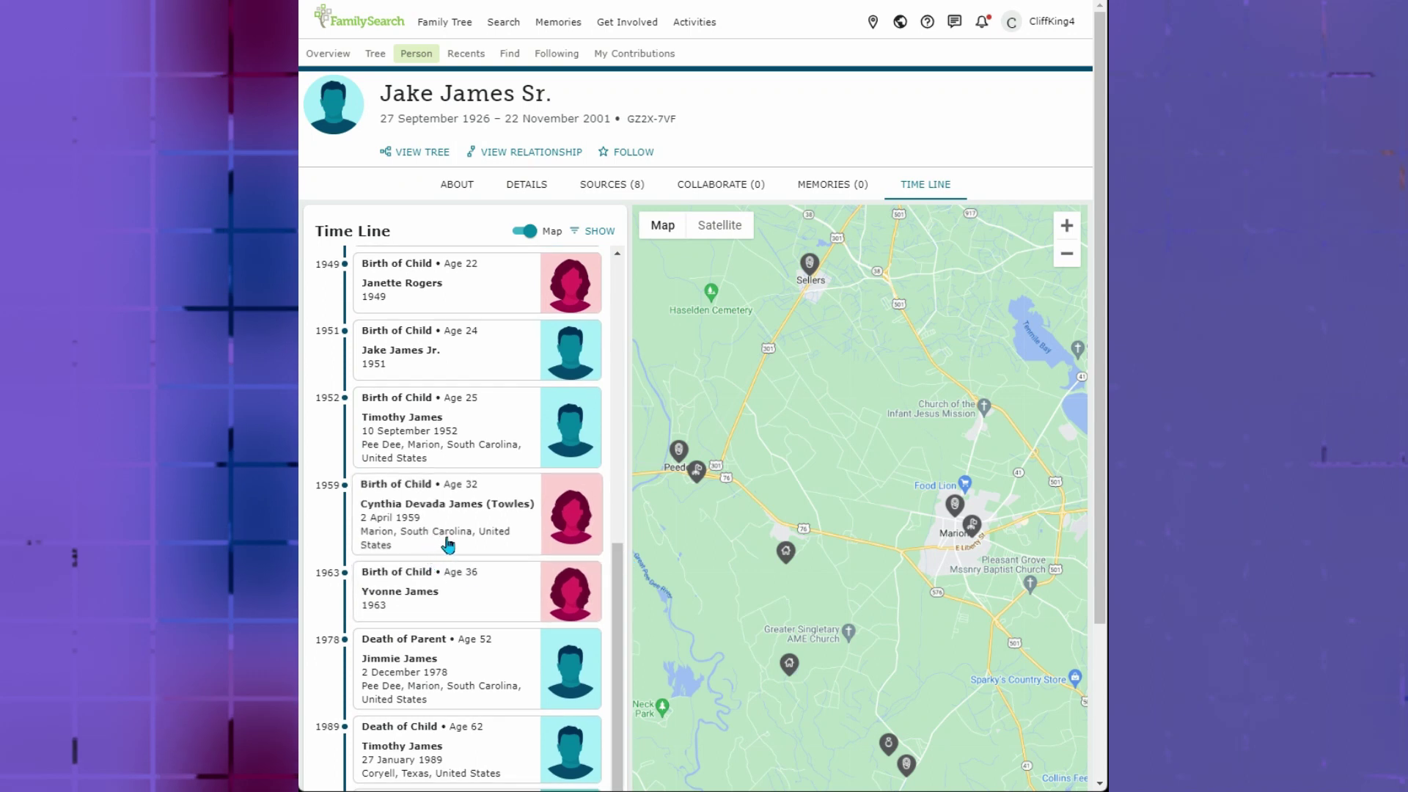
left_click_drag(619, 562, 618, 576)
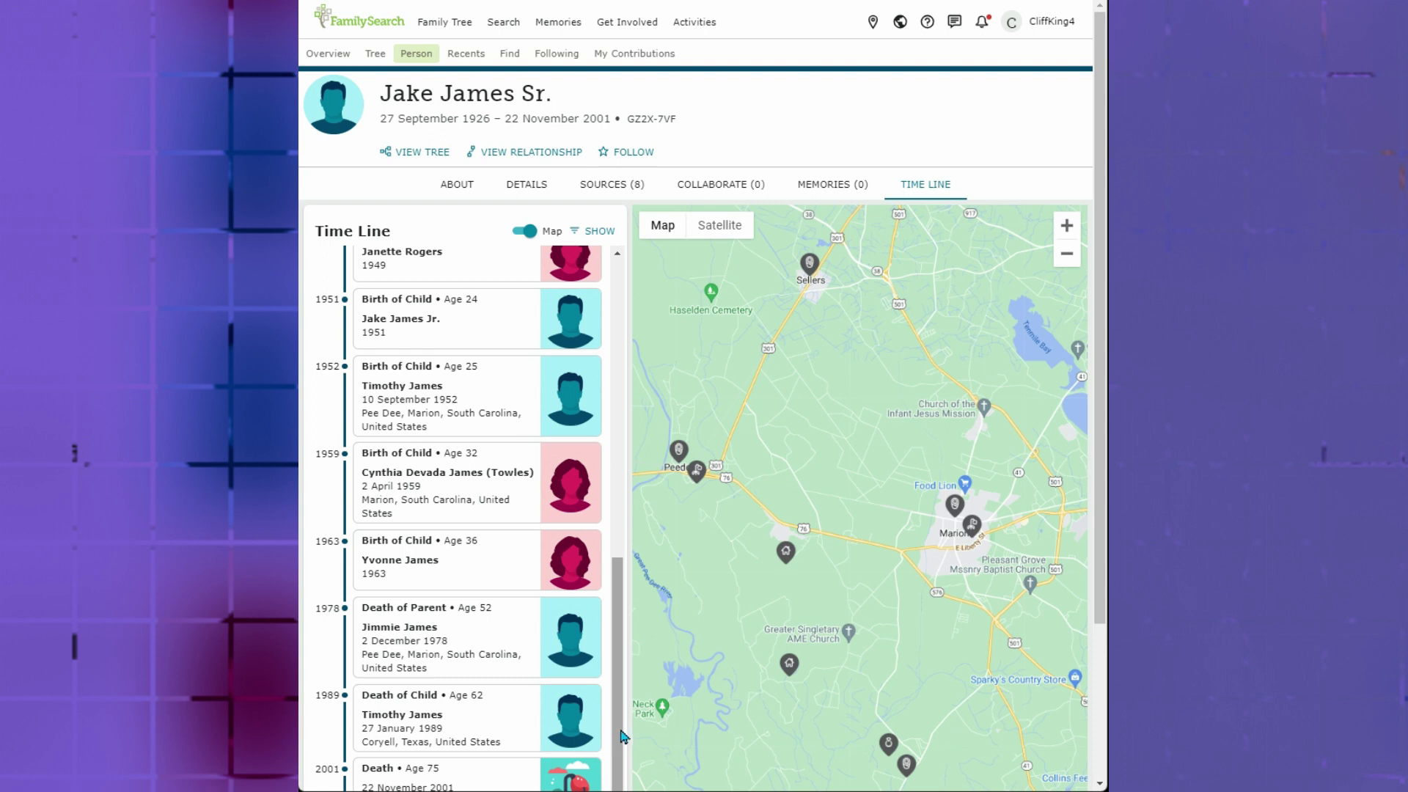
scroll(1102, 572, "down", 2)
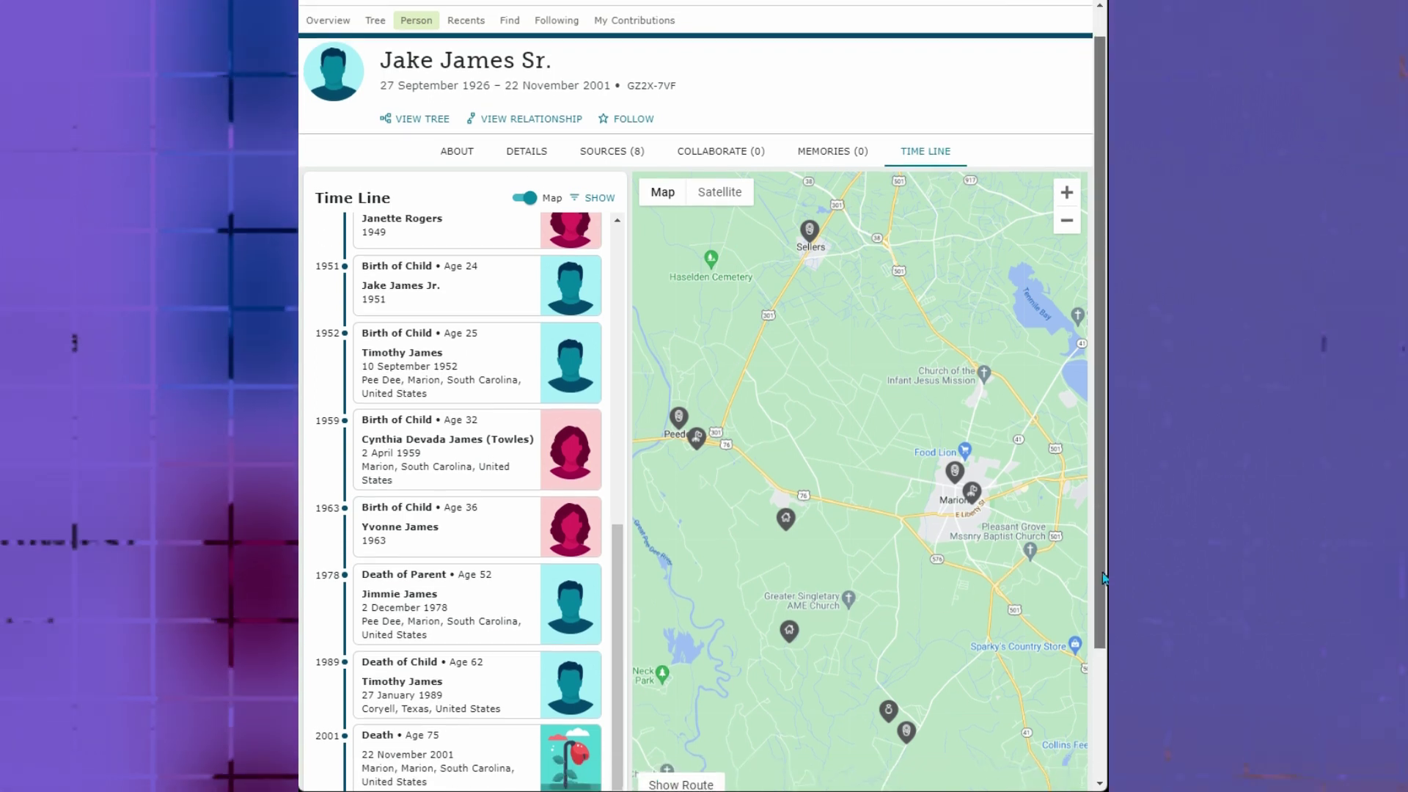
scroll(1075, 653, "up", 2)
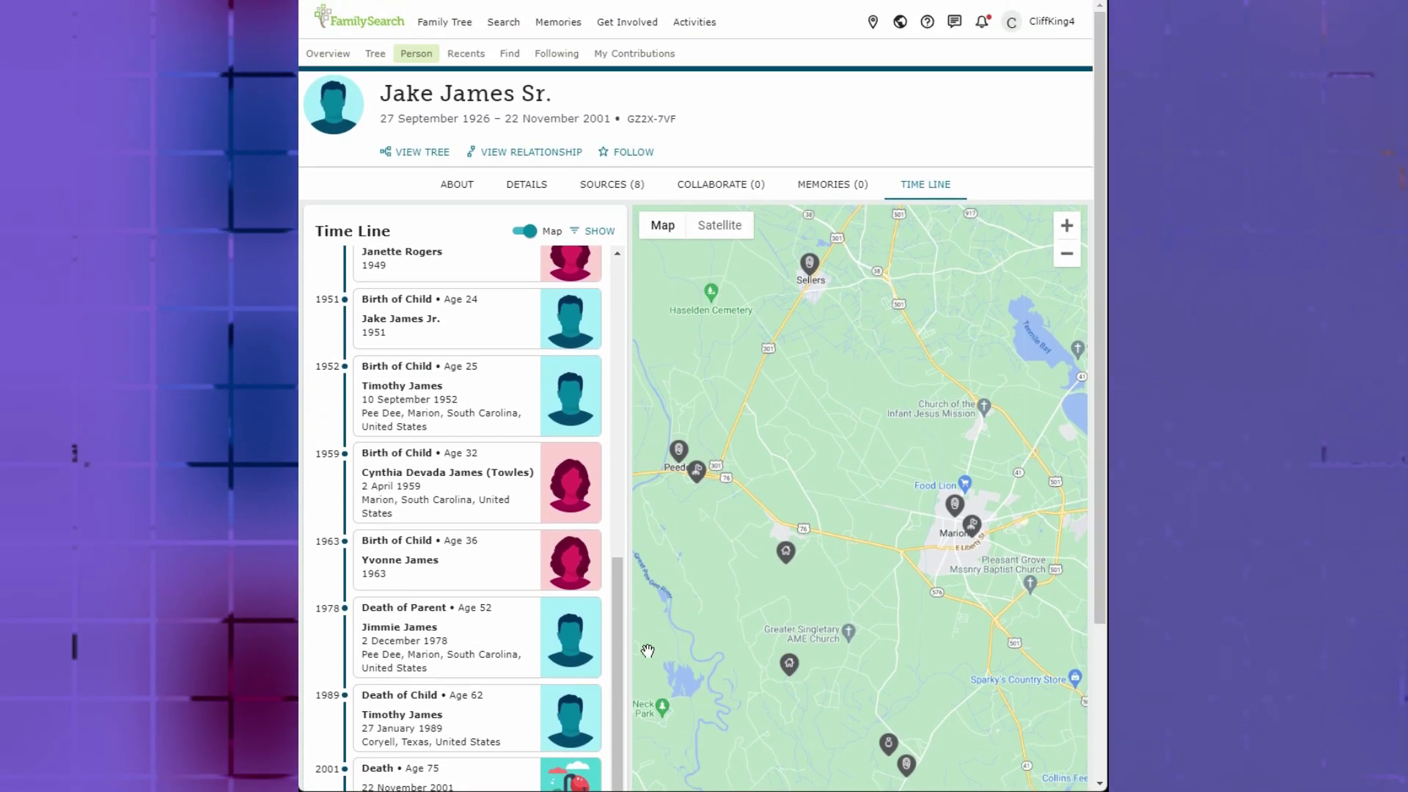
left_click_drag(622, 671, 632, 331)
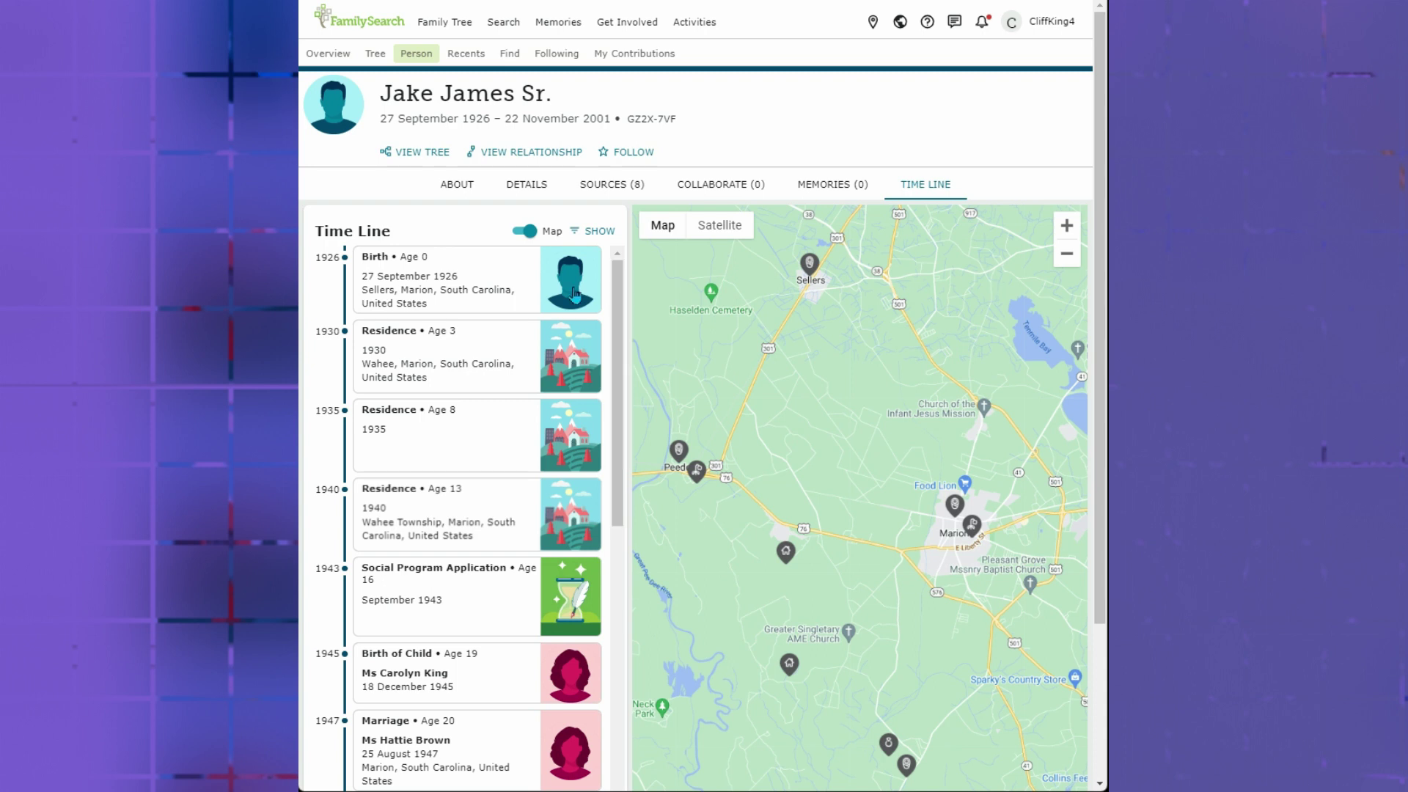
Step: View the relationship chart linking the account owner to this ancestor, and close it
left_click(526, 157)
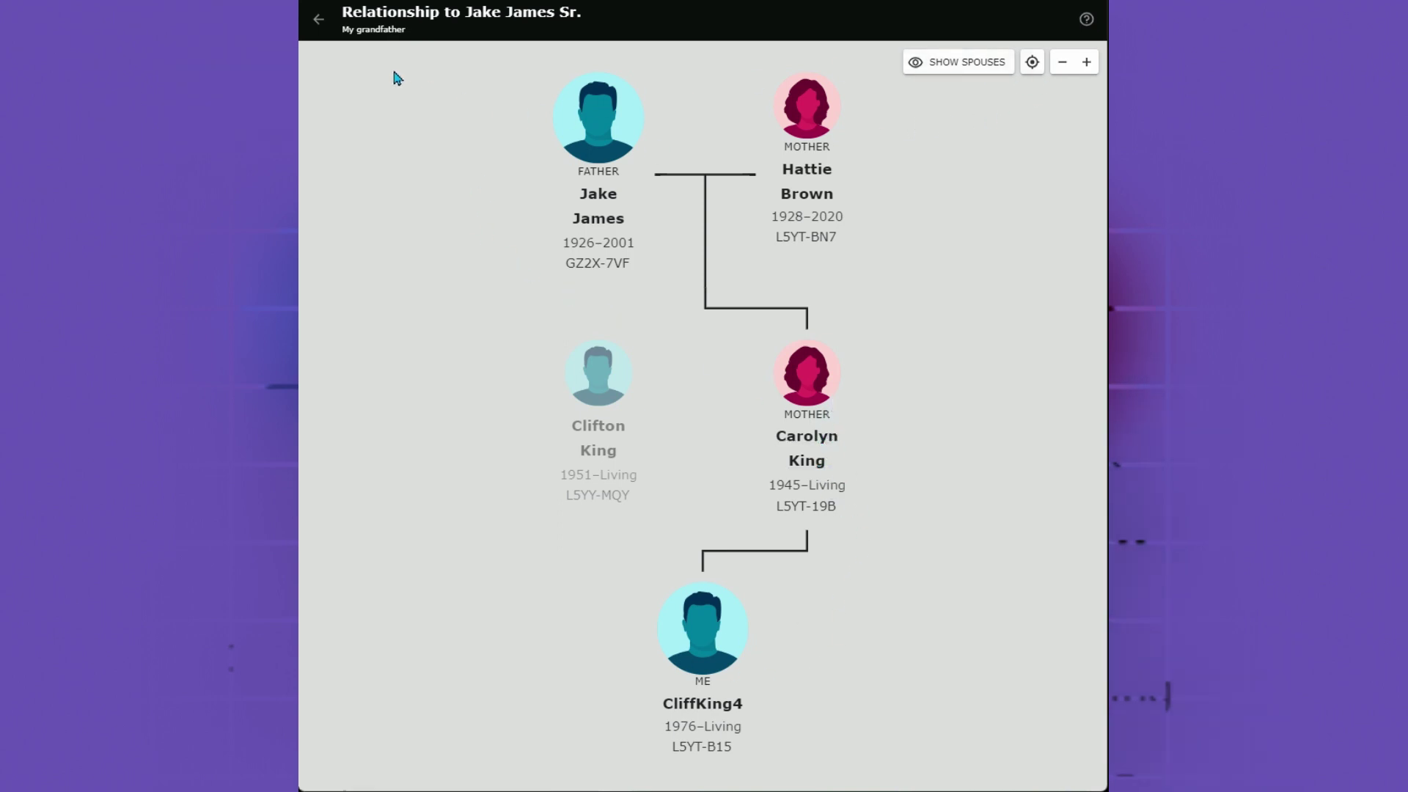
left_click(309, 26)
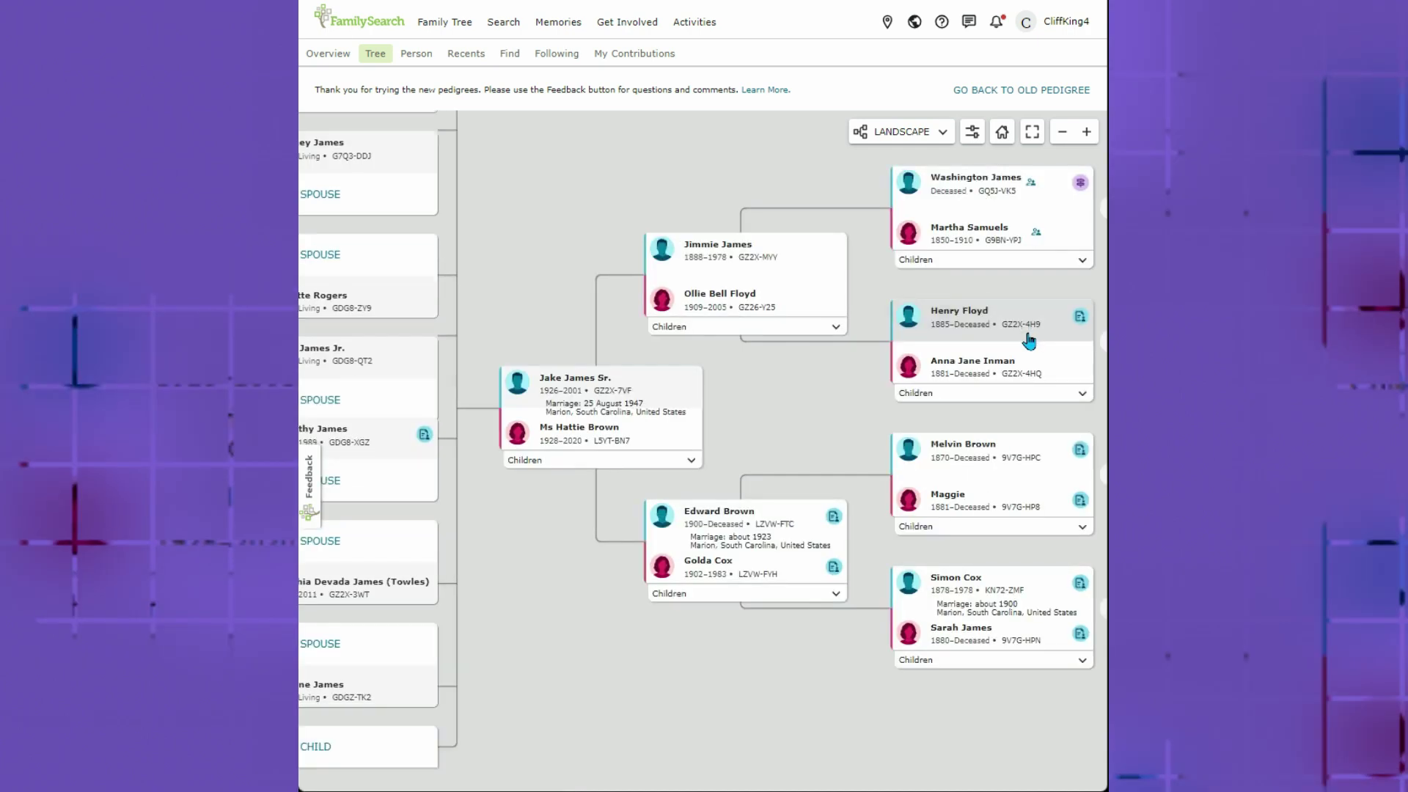
Step: Examine the ancestor couple's parents and grandparents in the landscape pedigree
left_click_drag(626, 673, 522, 670)
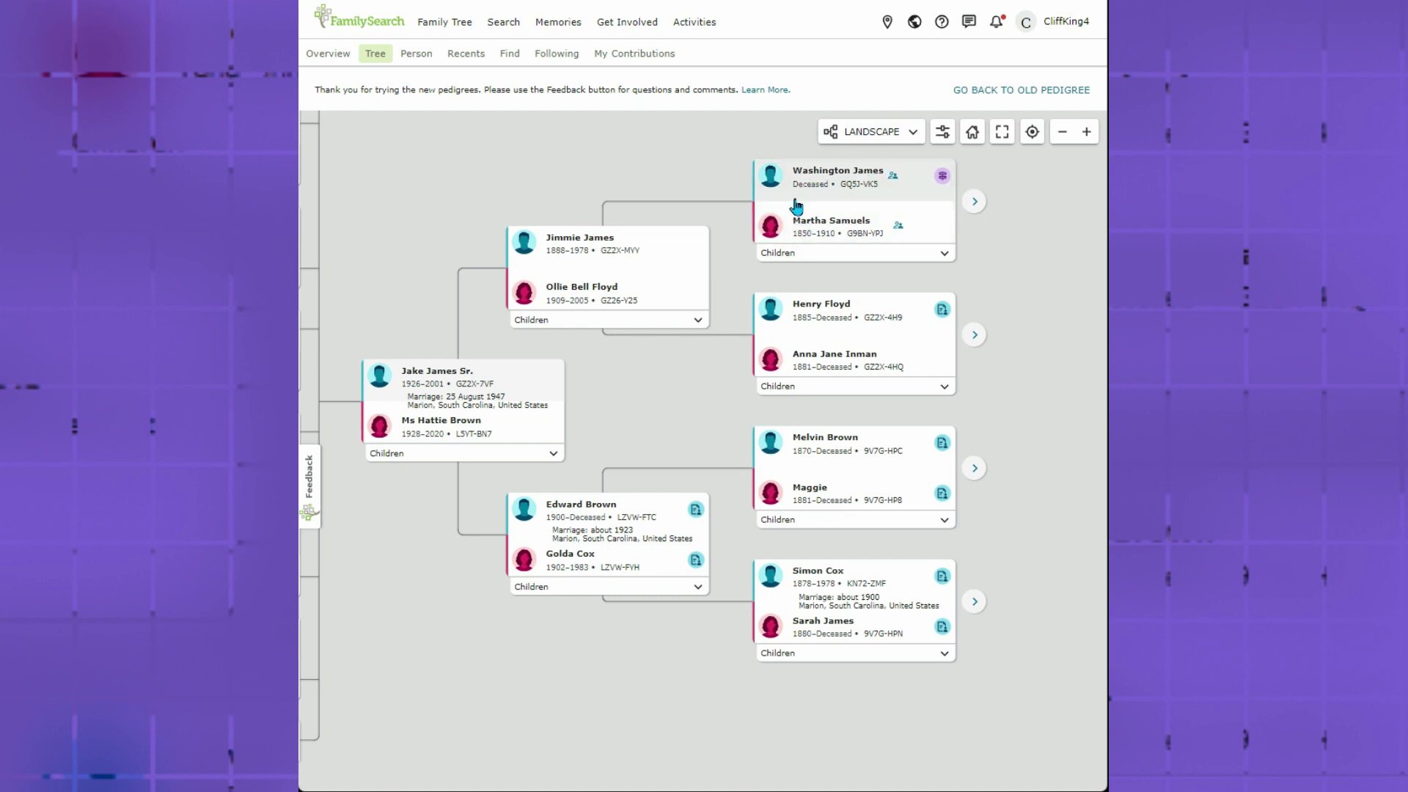
left_click_drag(780, 290, 832, 317)
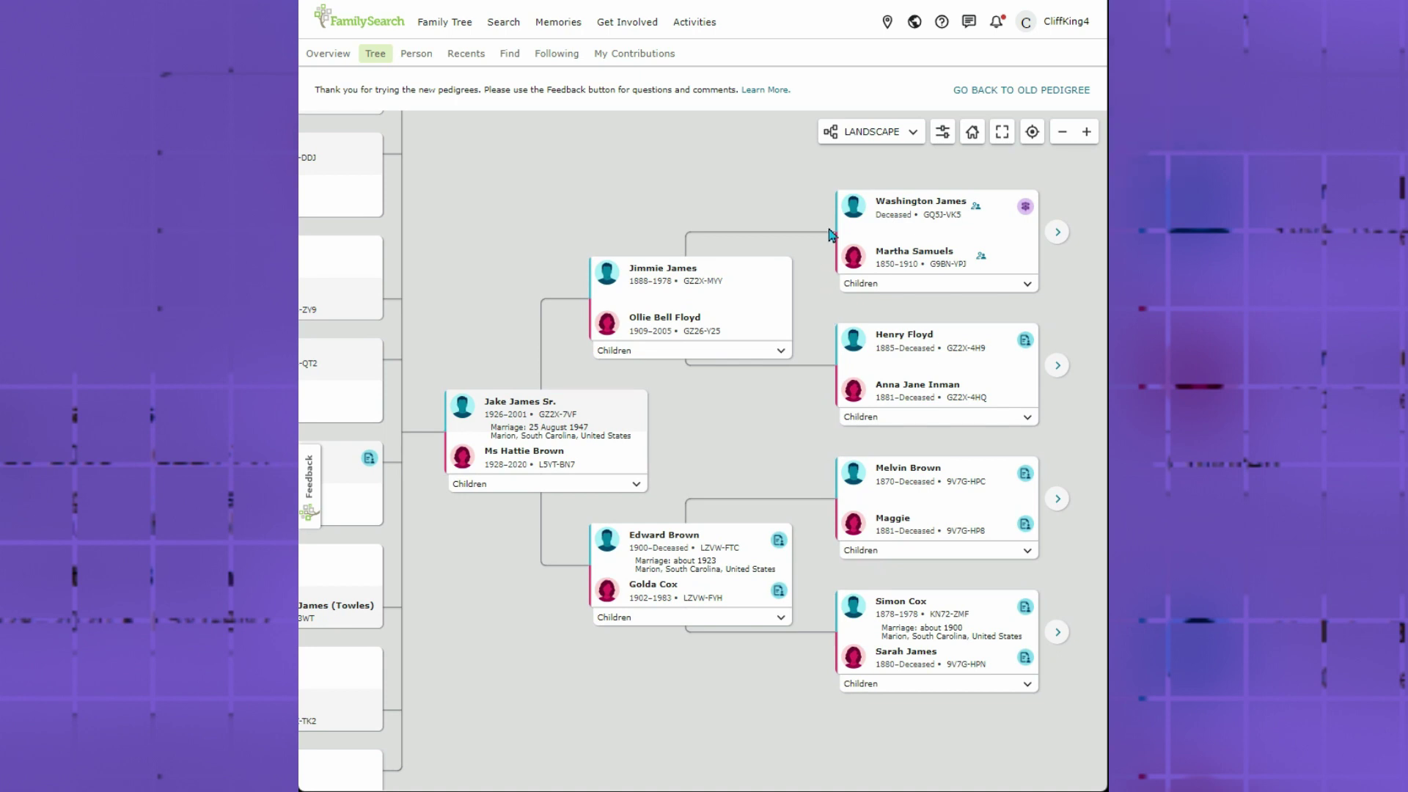
left_click_drag(825, 305, 825, 274)
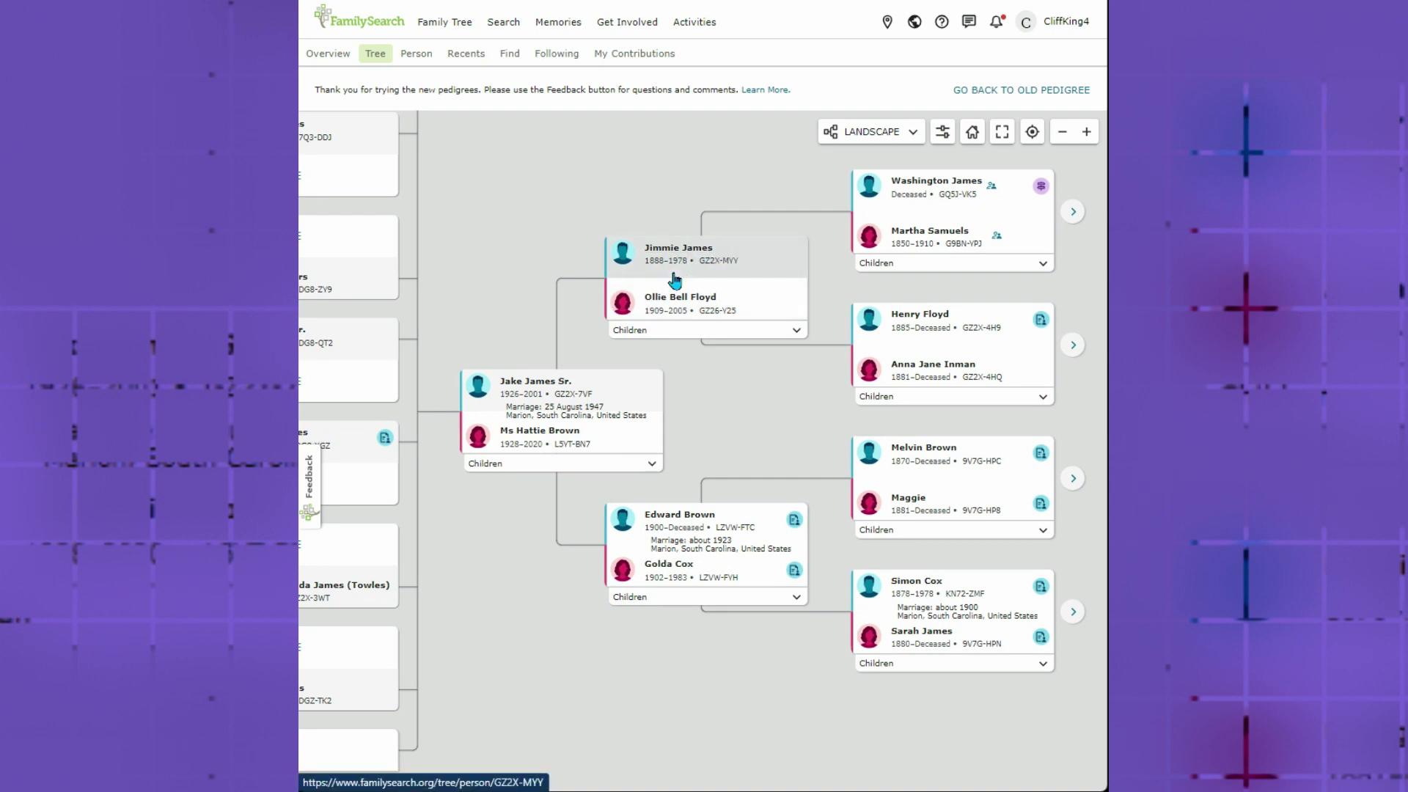
left_click_drag(696, 364, 768, 305)
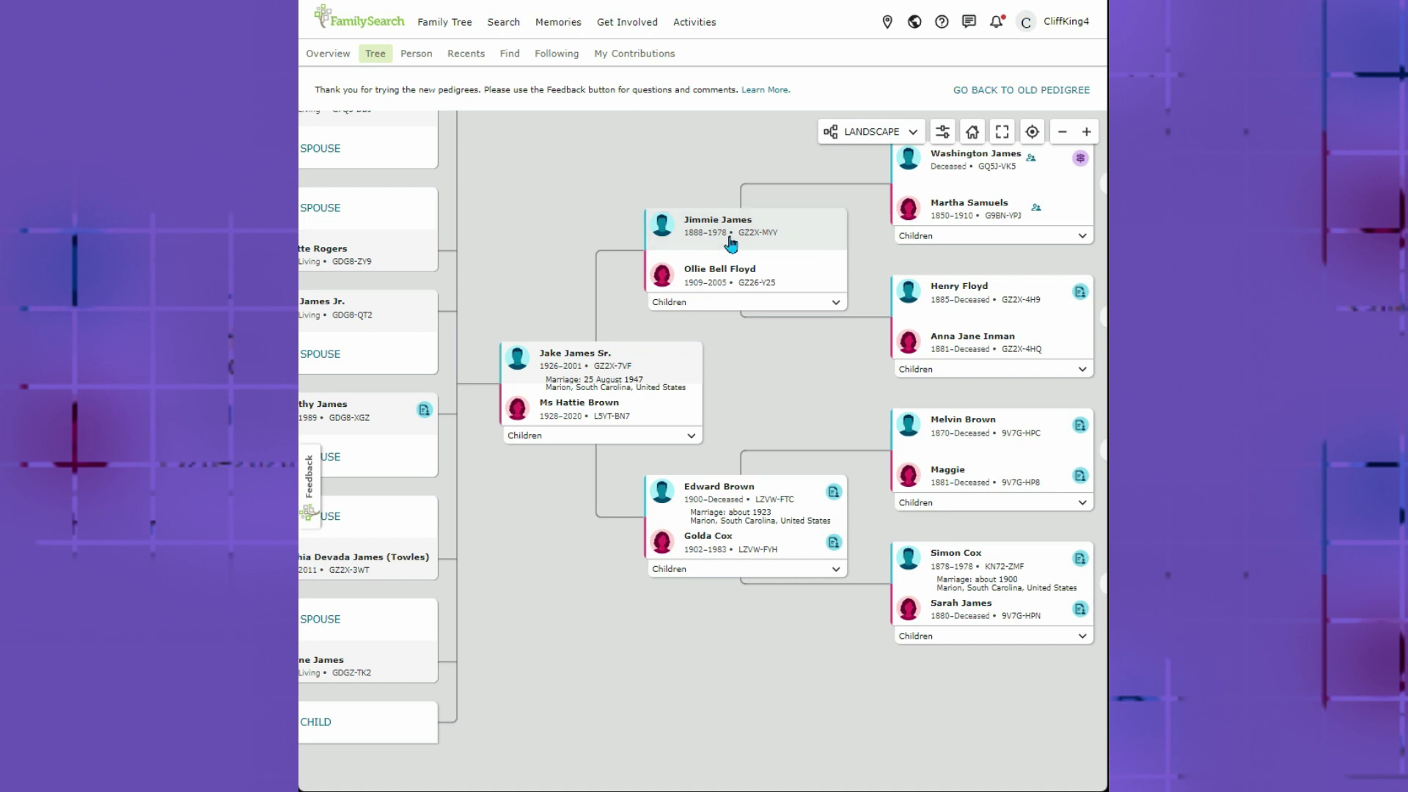
left_click_drag(756, 337, 821, 326)
left_click_drag(617, 435, 447, 371)
left_click_drag(607, 560, 553, 569)
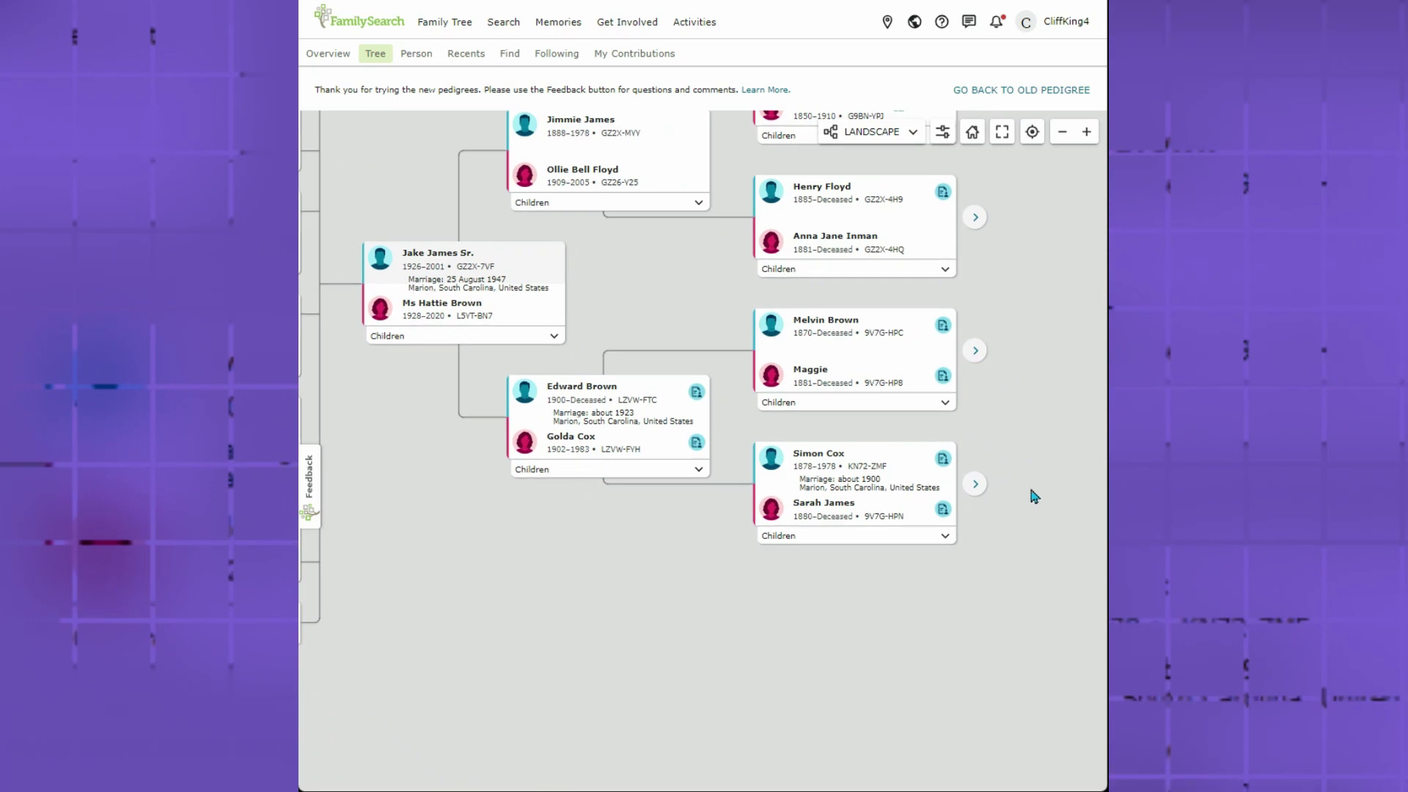
Step: Expand the line behind the couple married about 1900 and examine the earlier generation in the pedigree
left_click(976, 484)
left_click_drag(883, 597, 785, 565)
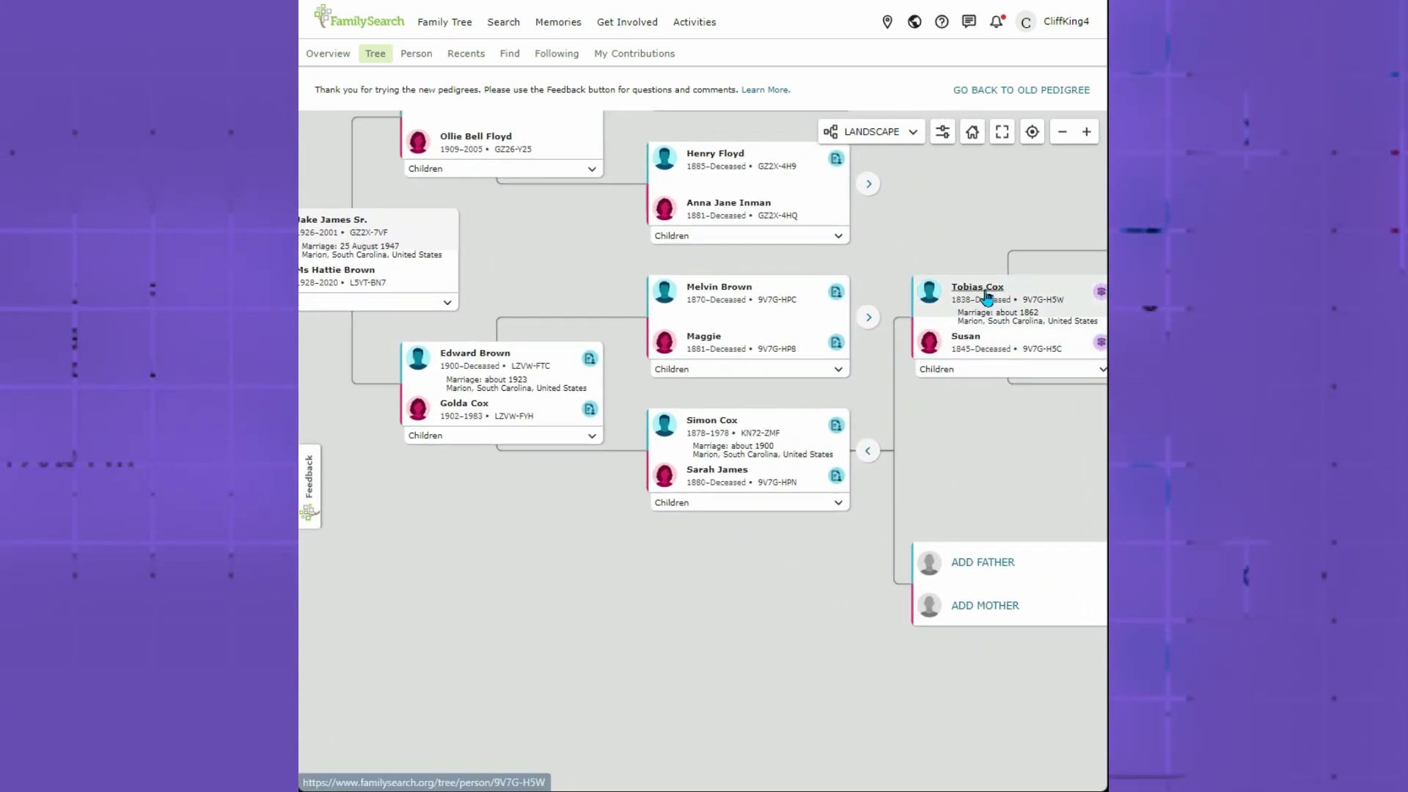
left_click_drag(947, 424, 923, 535)
left_click_drag(962, 268, 973, 354)
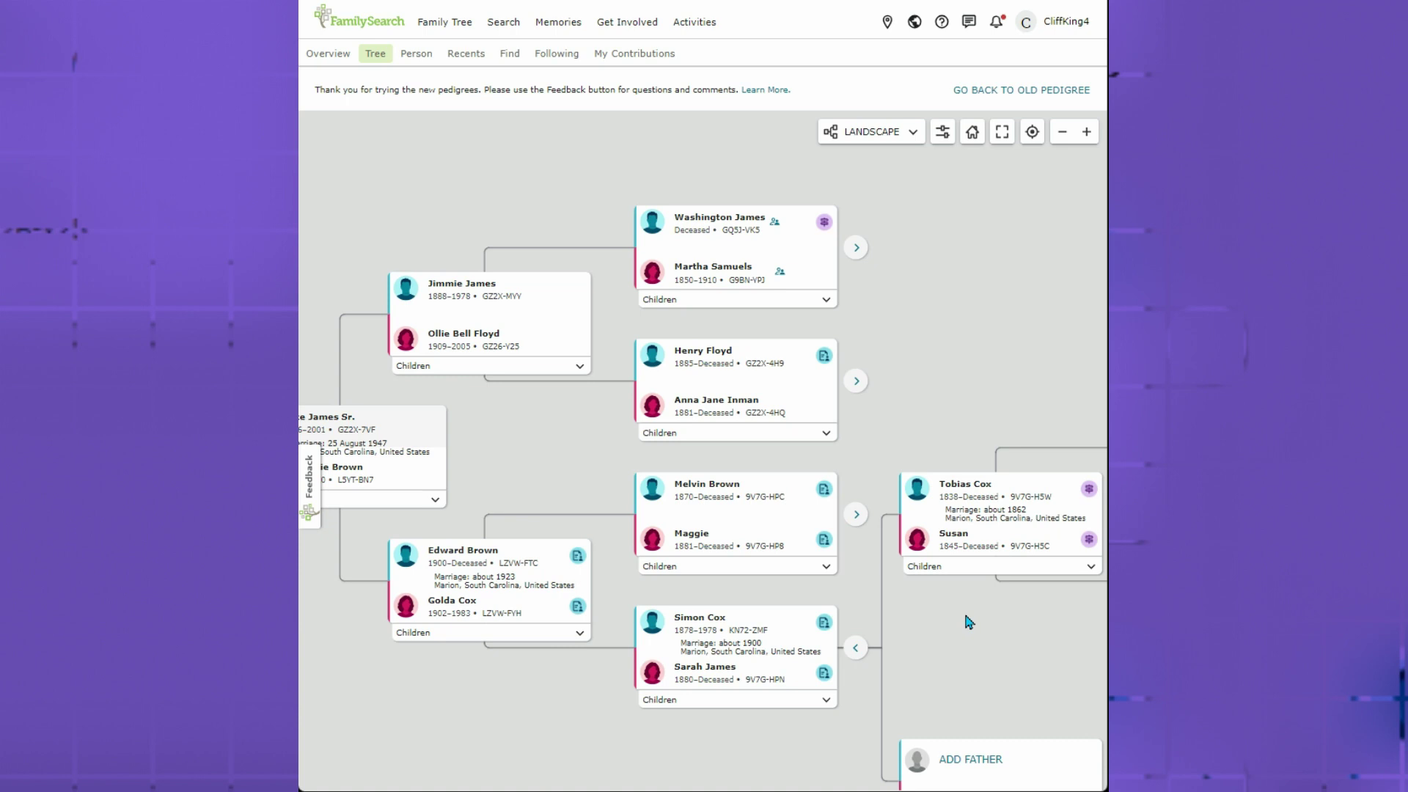
left_click_drag(965, 608, 1014, 515)
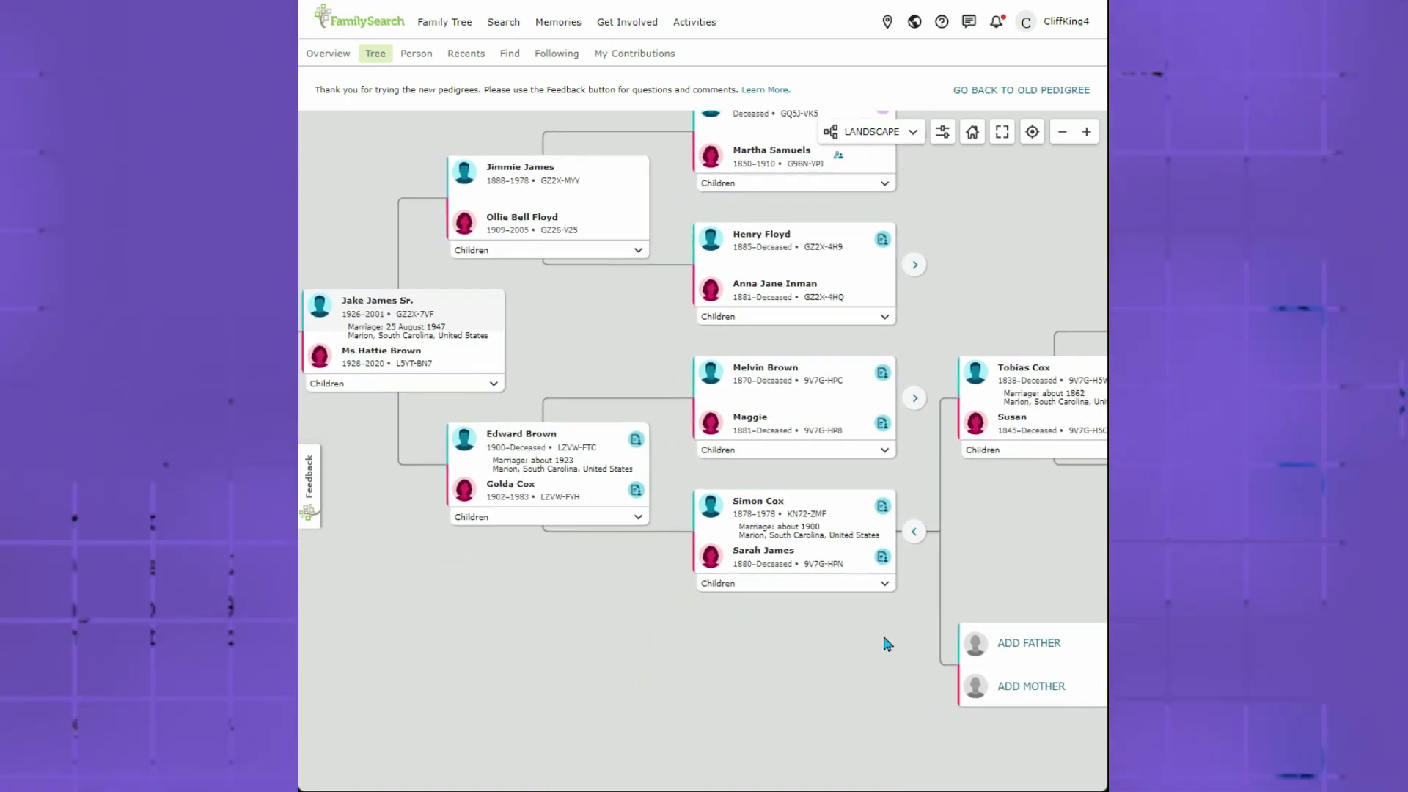
Step: Review the ancestor couple's children and expand the descendants of the daughter born in 1945
left_click_drag(884, 644, 981, 606)
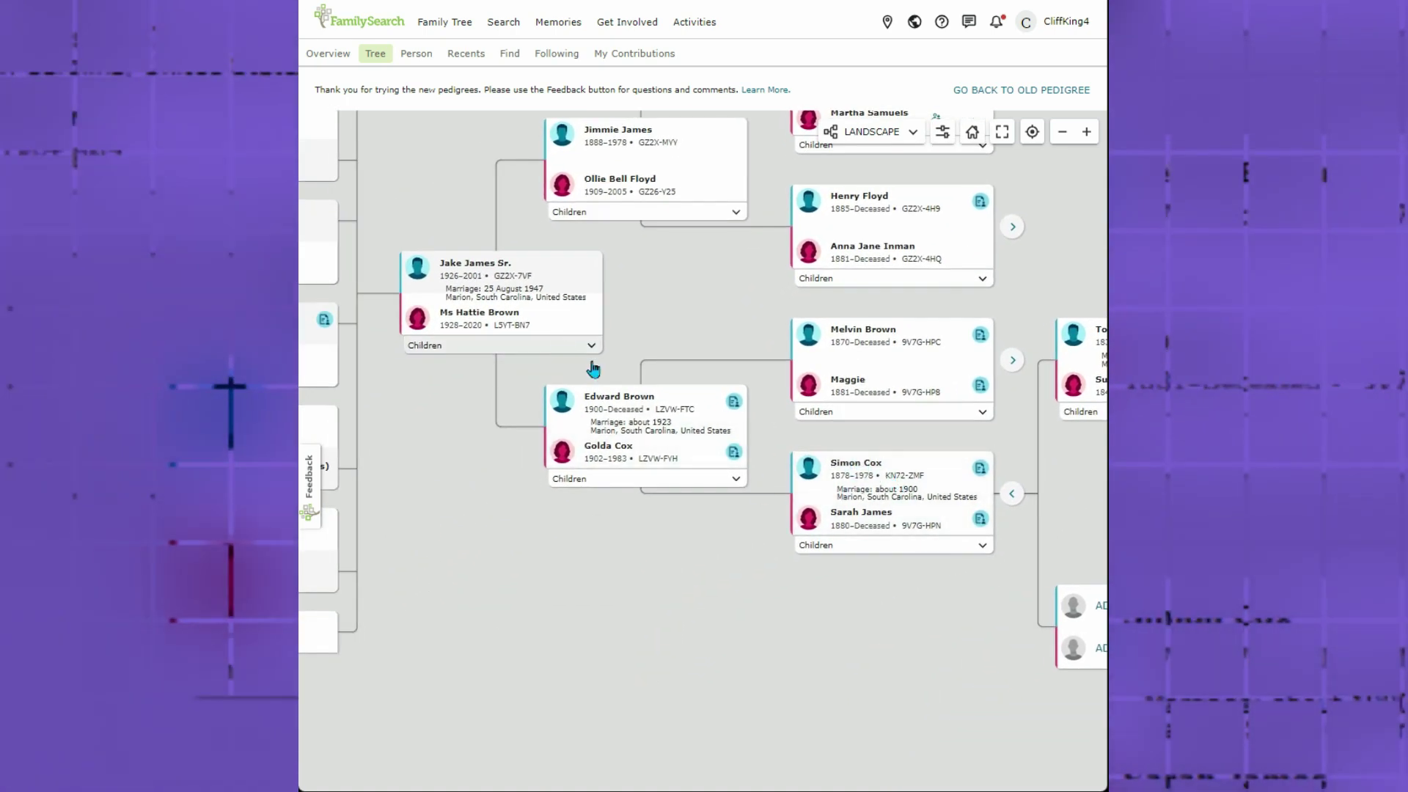
left_click_drag(757, 591, 851, 635)
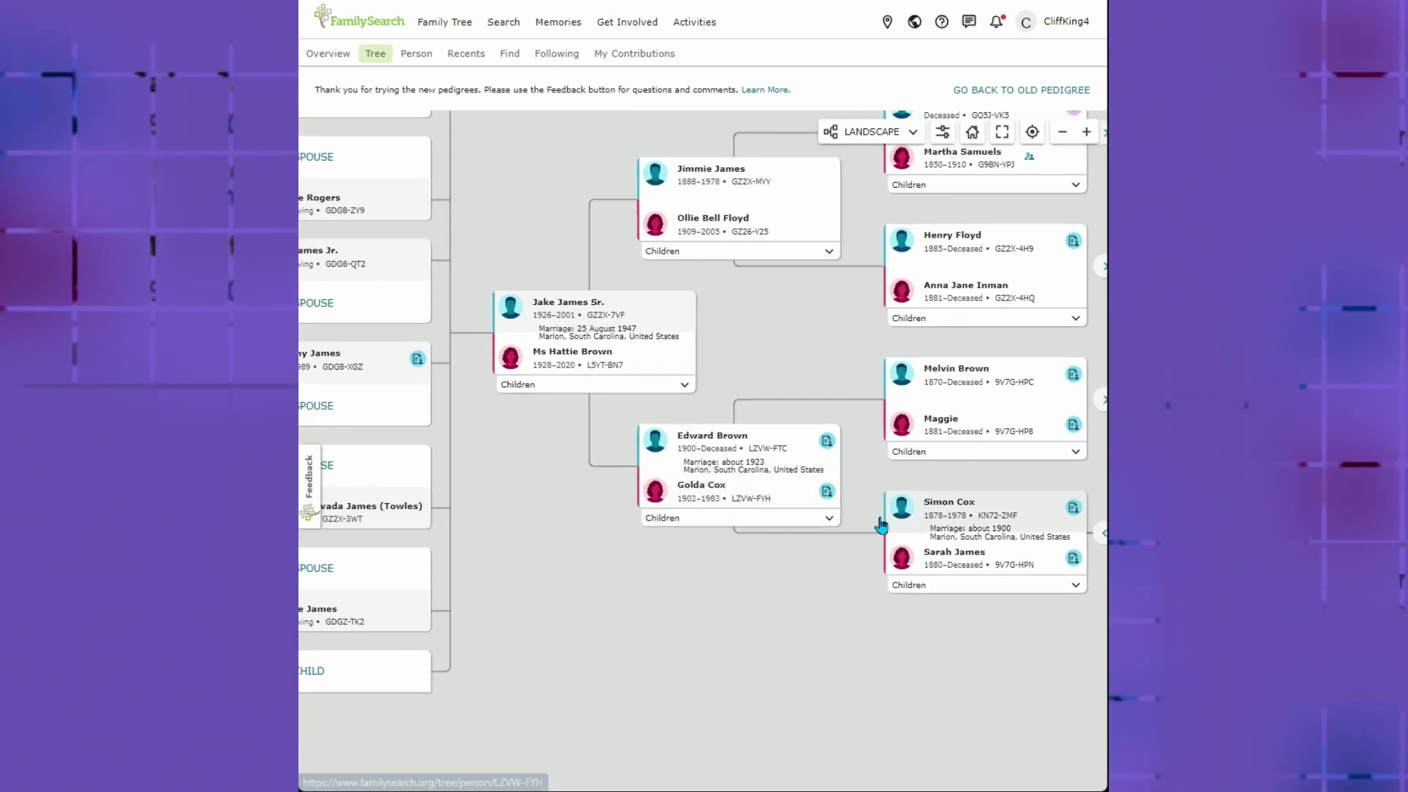
left_click_drag(681, 535, 863, 564)
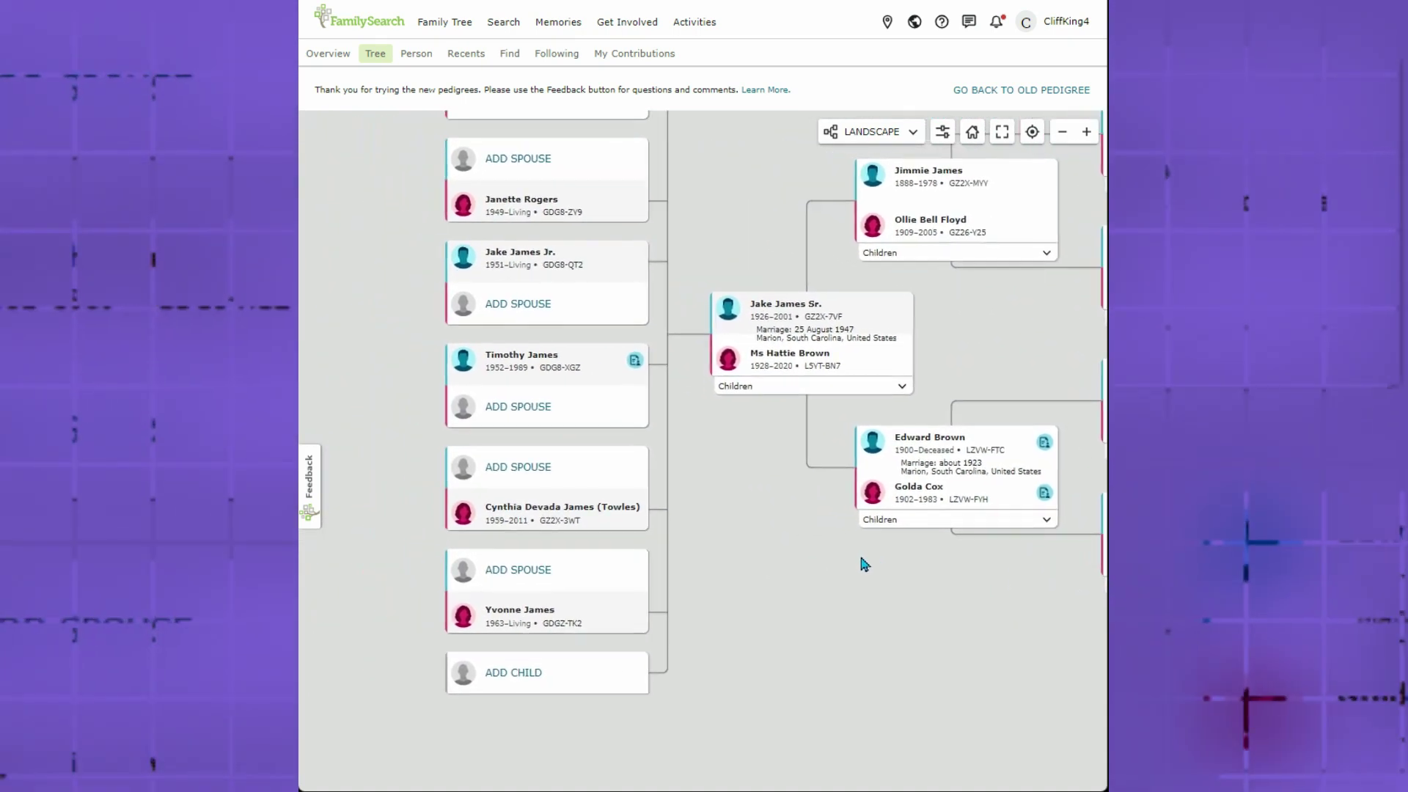
left_click_drag(745, 512, 755, 606)
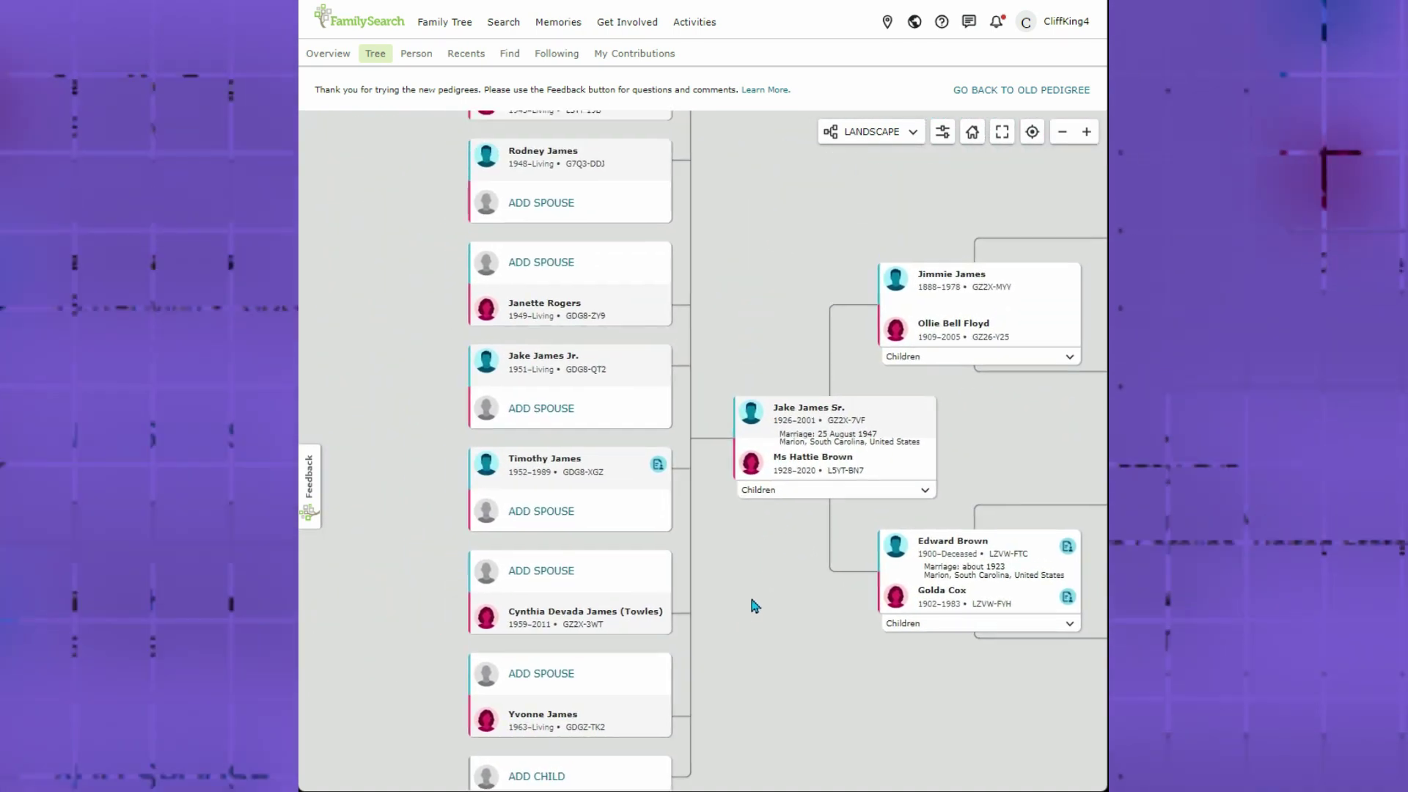
left_click_drag(774, 317, 811, 430)
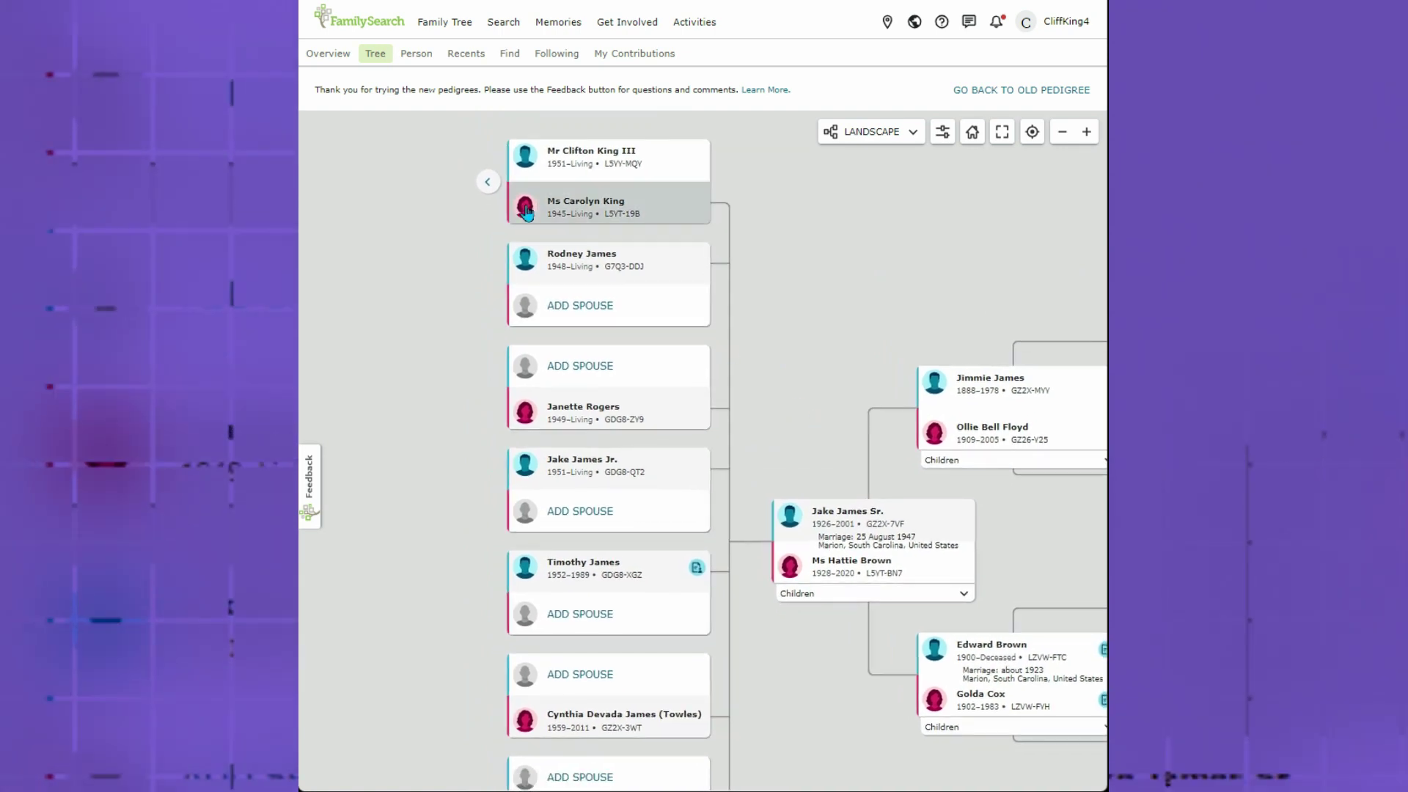
left_click(490, 189)
left_click_drag(472, 399, 602, 450)
Step: Examine the pedigree's ancestral branches from the central couple out to the earliest expanded generation and its unfilled parent slots
left_click_drag(557, 383, 305, 288)
left_click_drag(738, 289, 629, 286)
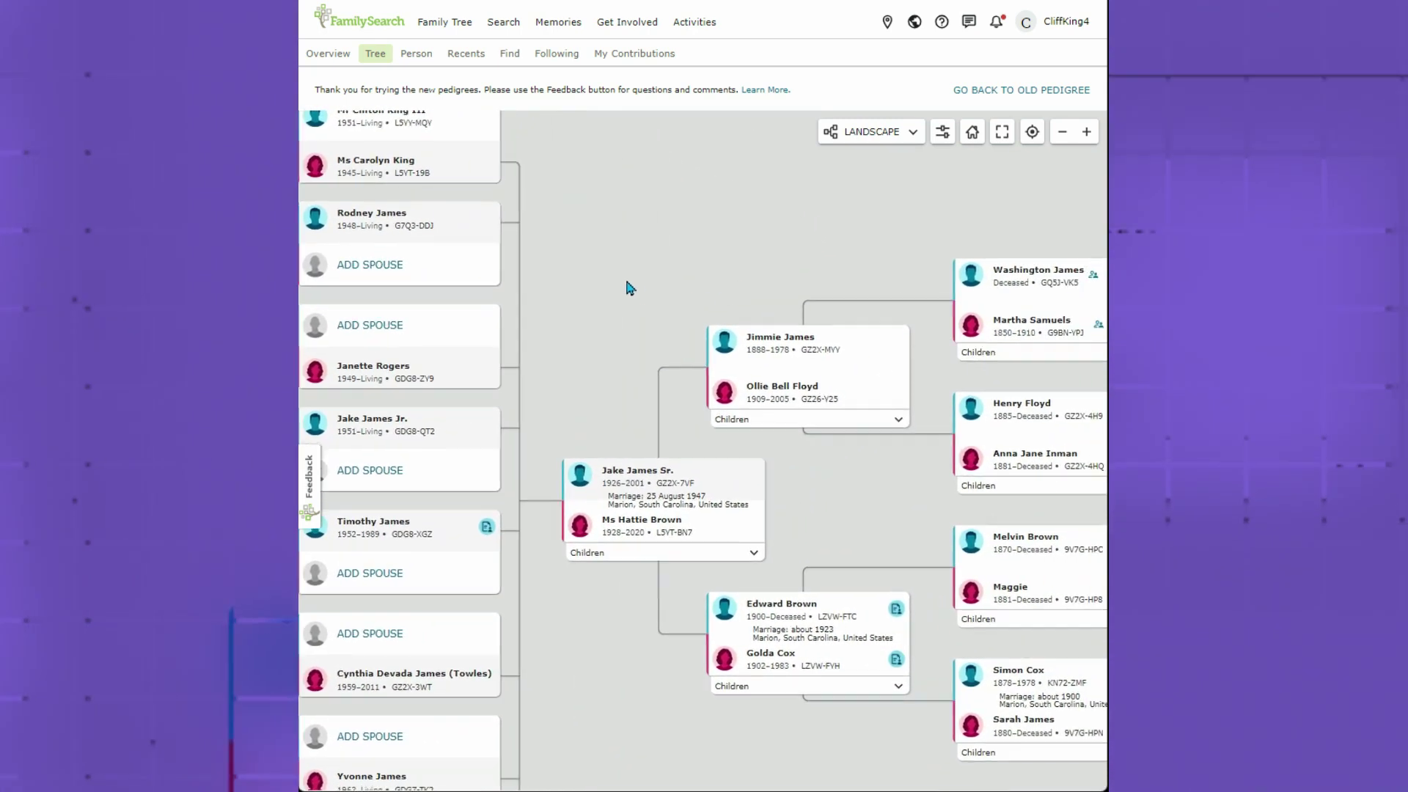
left_click_drag(739, 275, 661, 292)
left_click_drag(1068, 323, 692, 371)
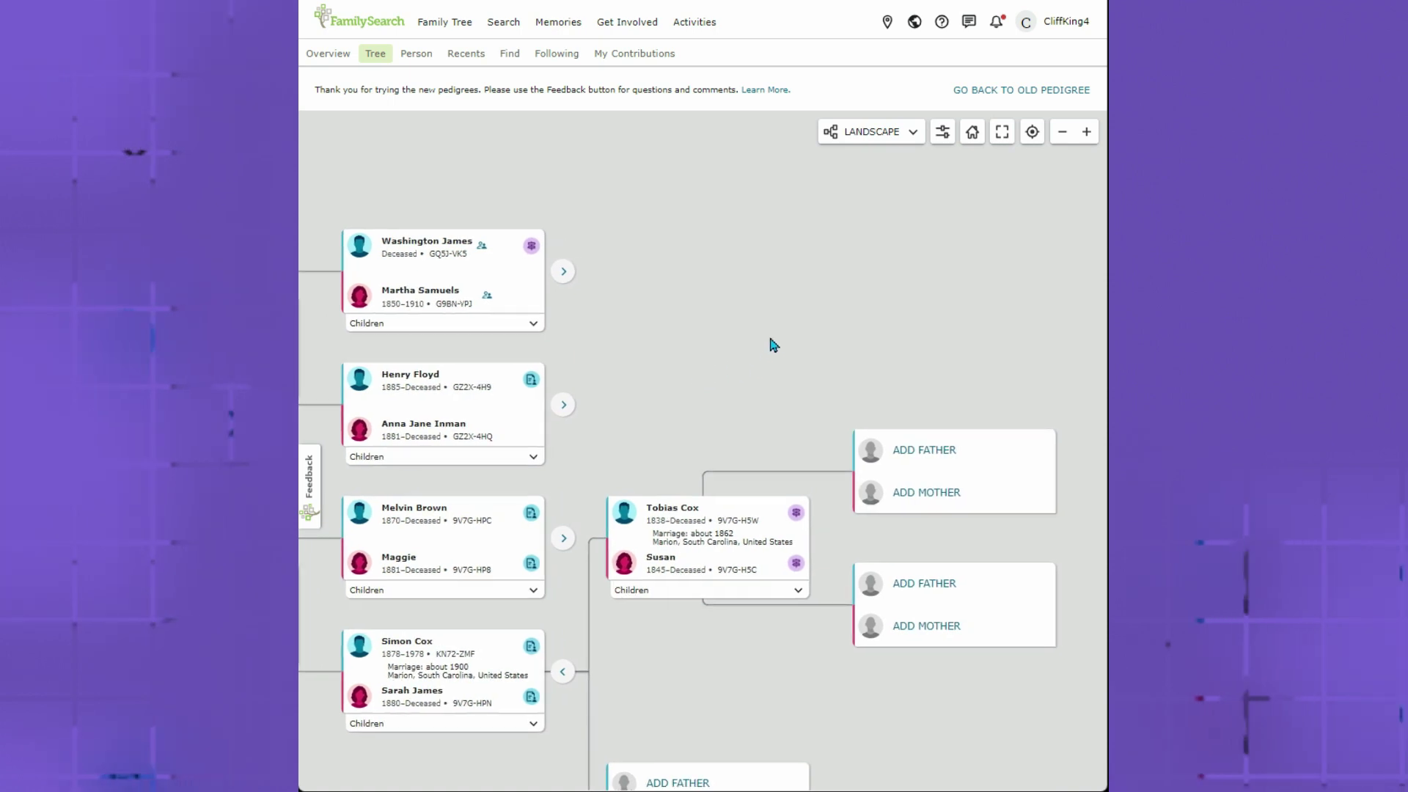
mouse_move(768, 364)
left_mouse_down()
mouse_move(782, 359)
mouse_move(764, 372)
mouse_move(778, 378)
left_mouse_up()
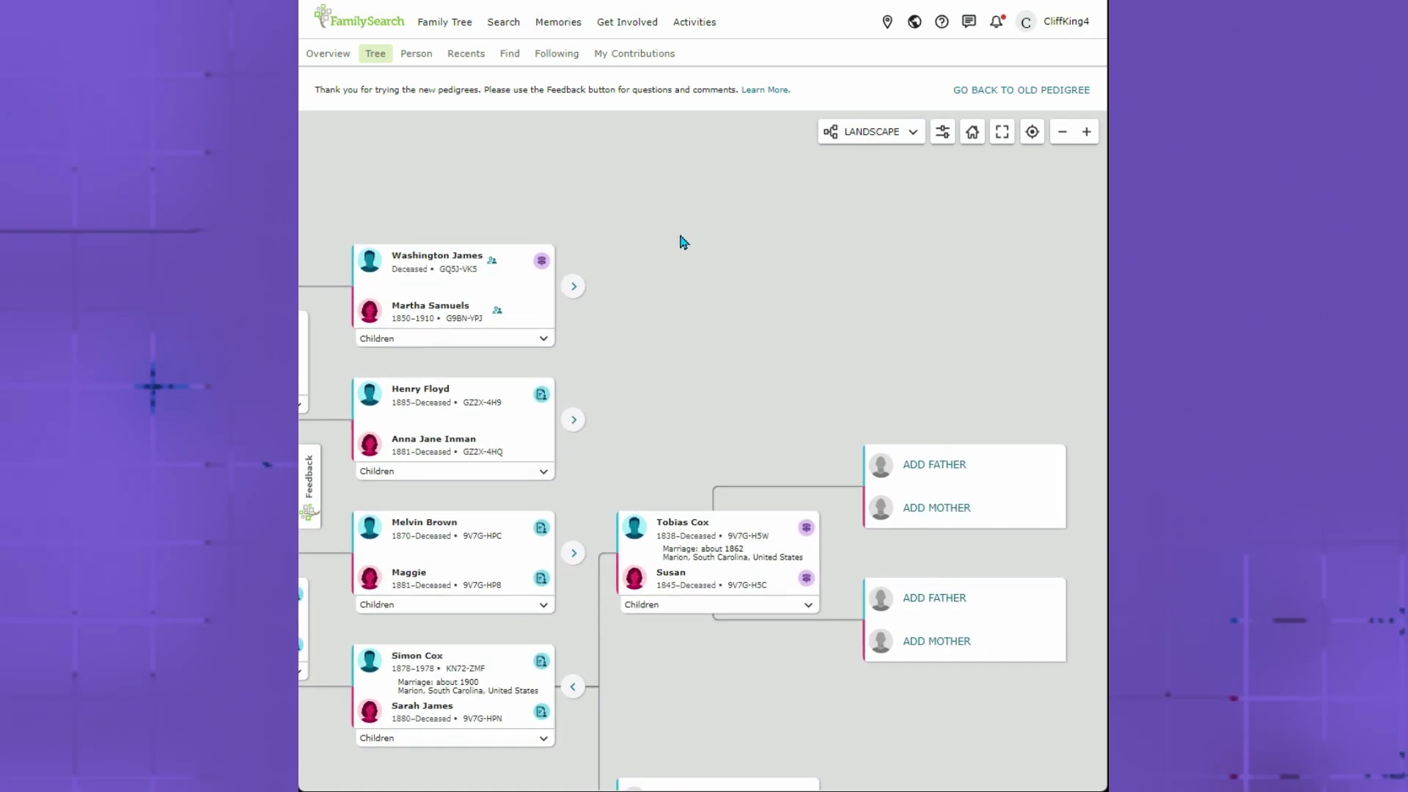
mouse_move(718, 310)
left_mouse_down()
mouse_move(766, 310)
mouse_move(709, 317)
left_mouse_up()
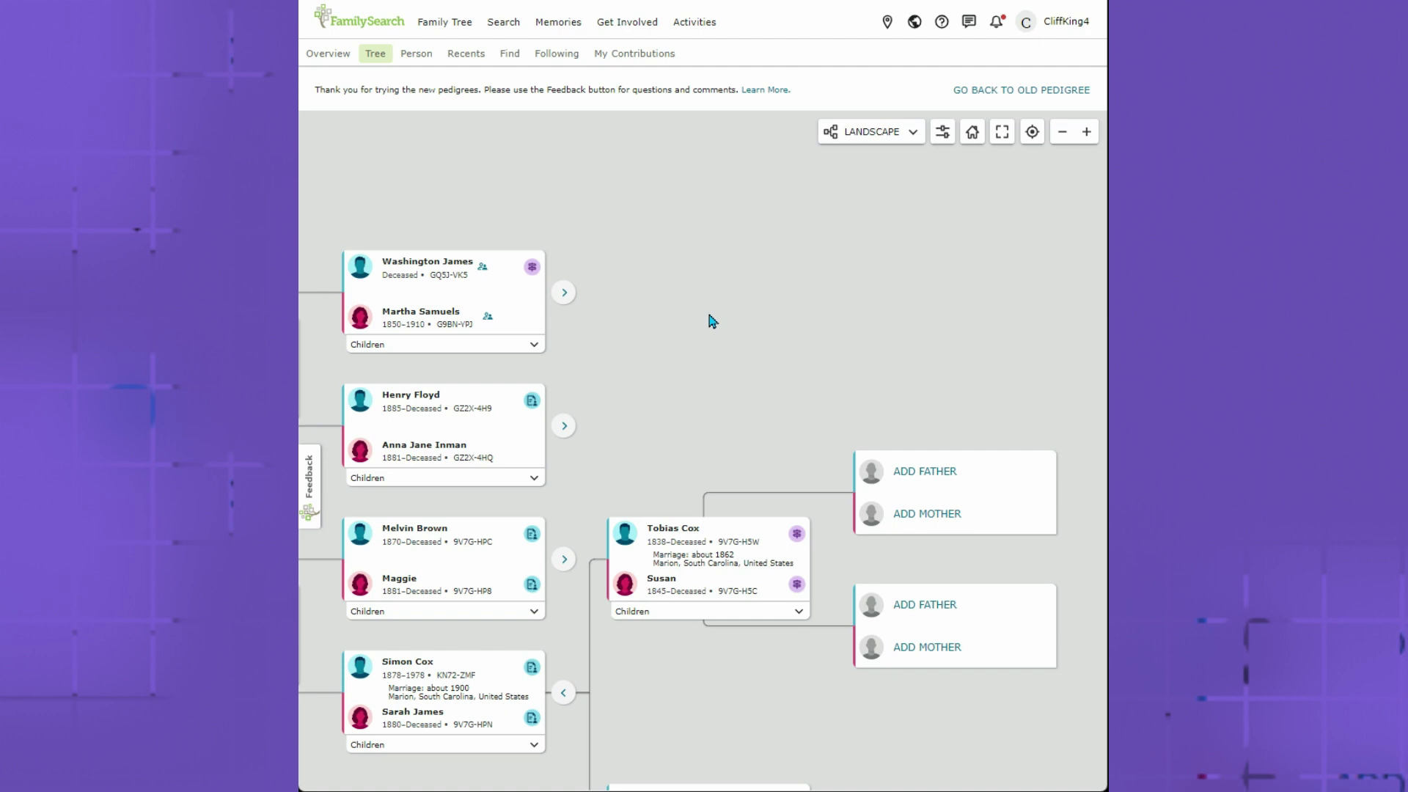
left_click_drag(710, 312, 729, 345)
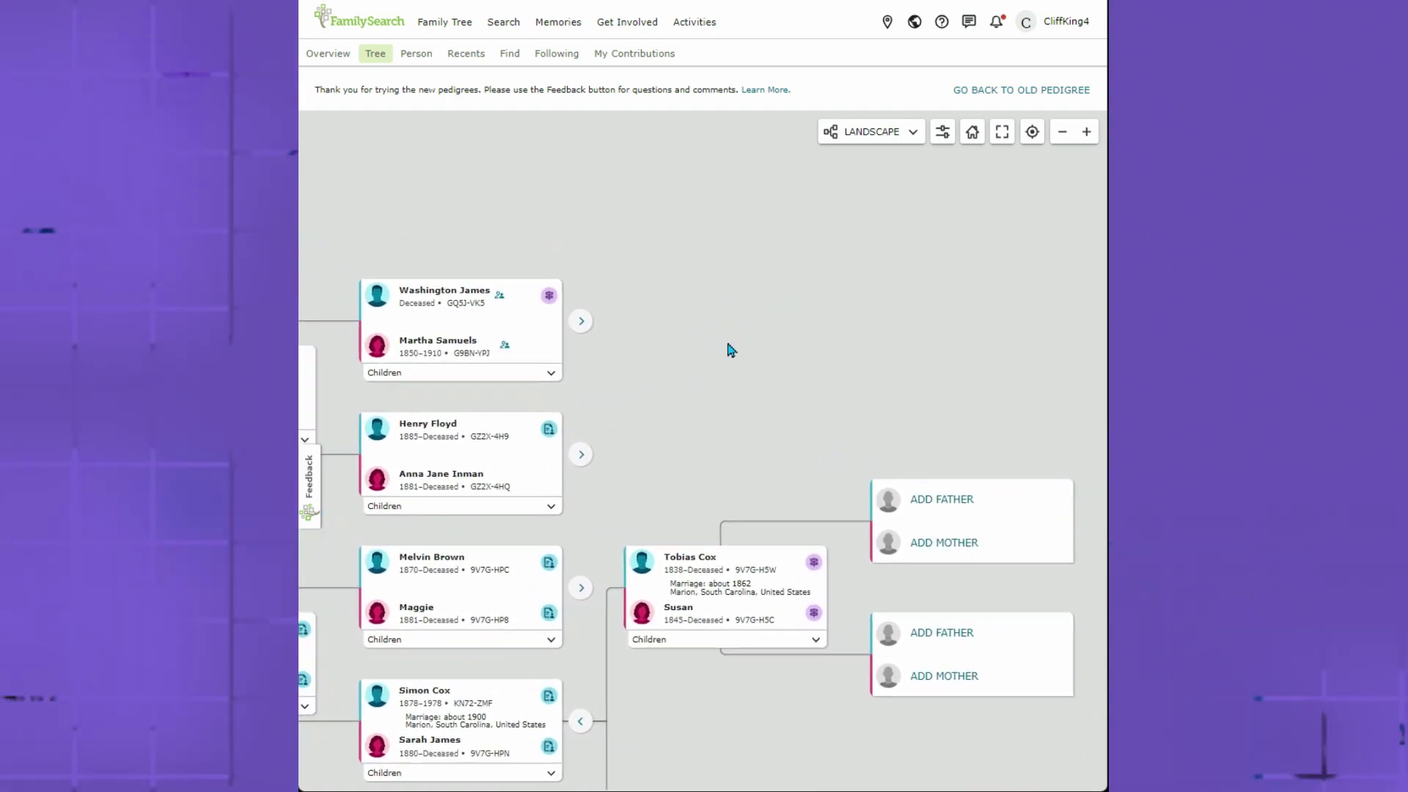
left_click_drag(790, 292, 1038, 283)
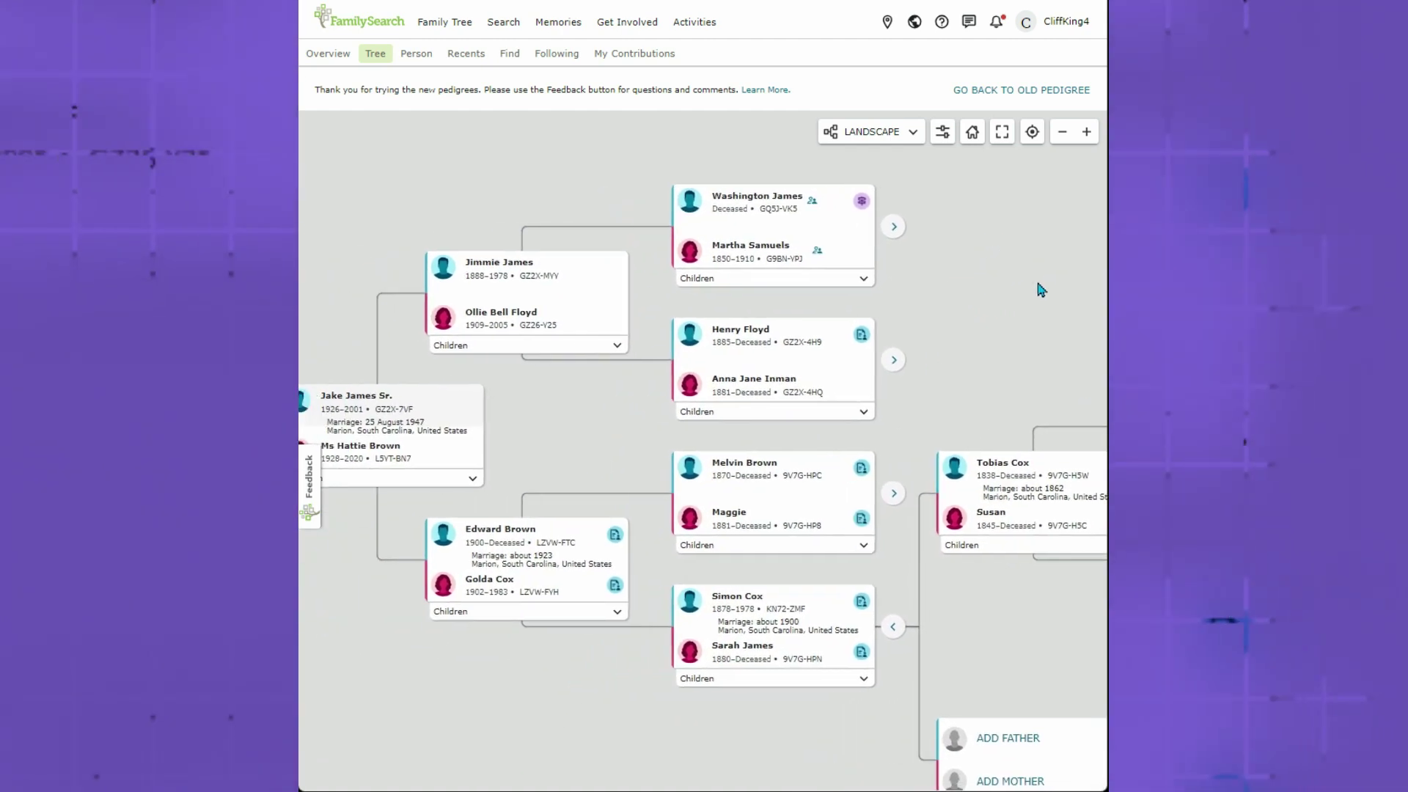
left_click_drag(648, 427, 887, 397)
left_click_drag(761, 450, 539, 585)
left_click_drag(1065, 463, 919, 371)
left_click_drag(629, 440, 843, 437)
left_click_drag(808, 337, 355, 248)
left_click_drag(575, 253, 534, 258)
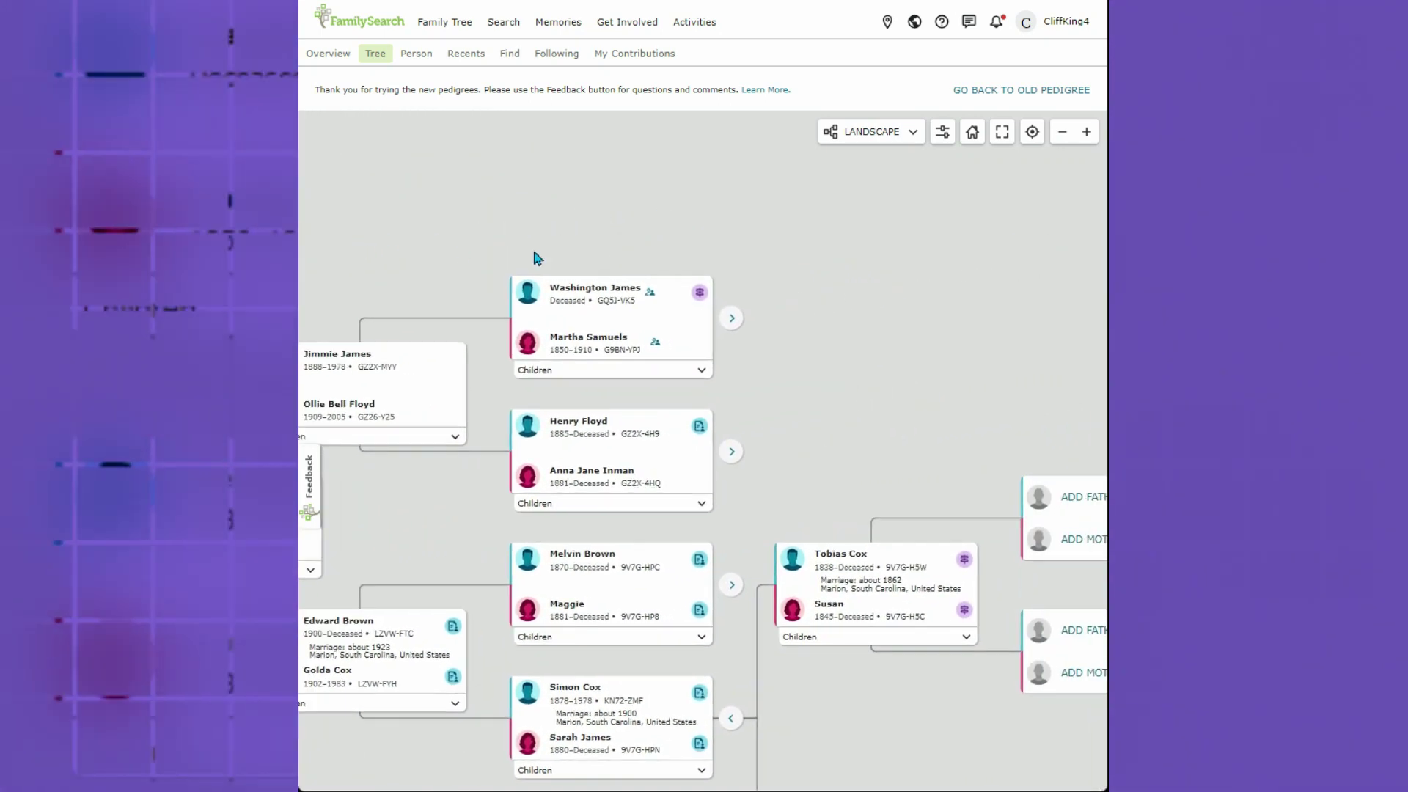
left_click_drag(723, 255, 562, 233)
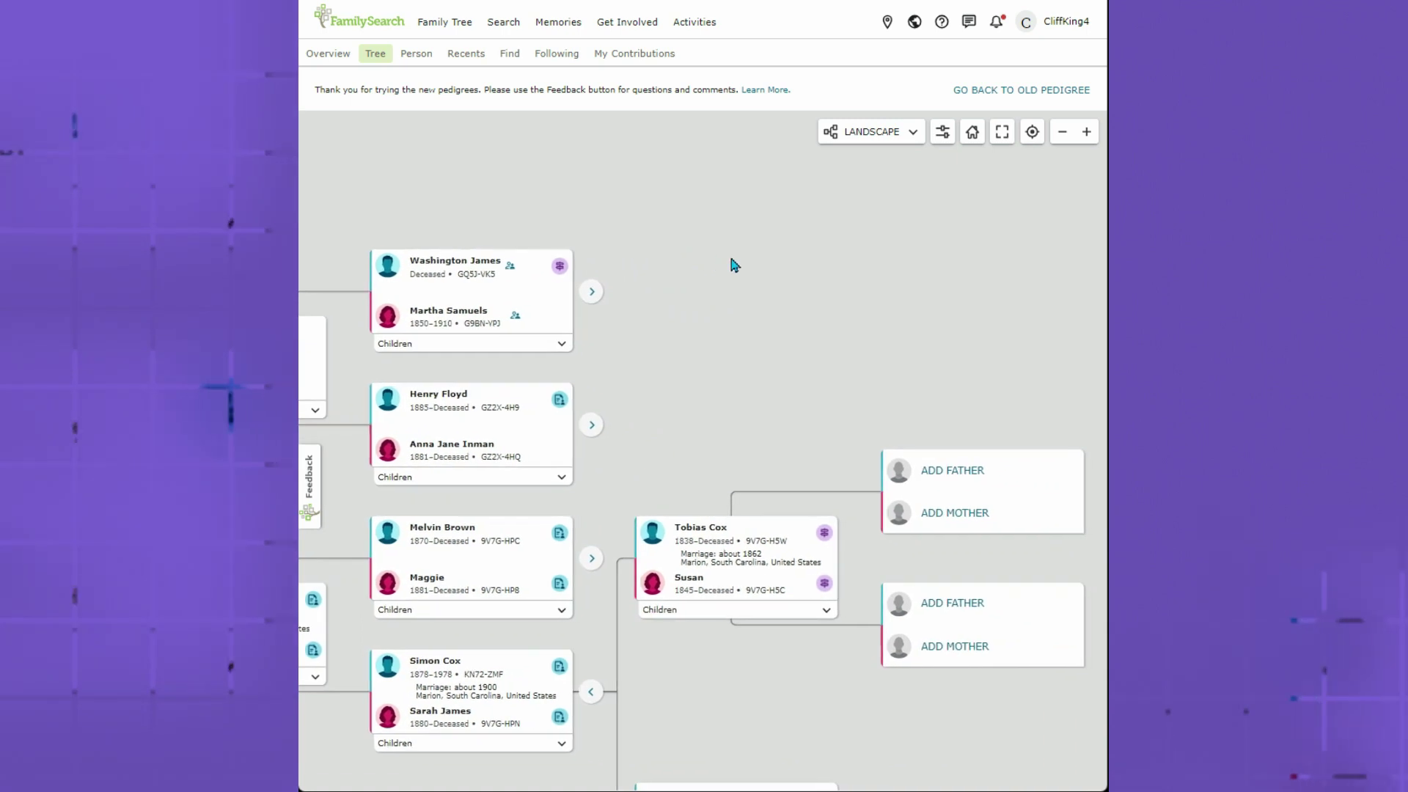